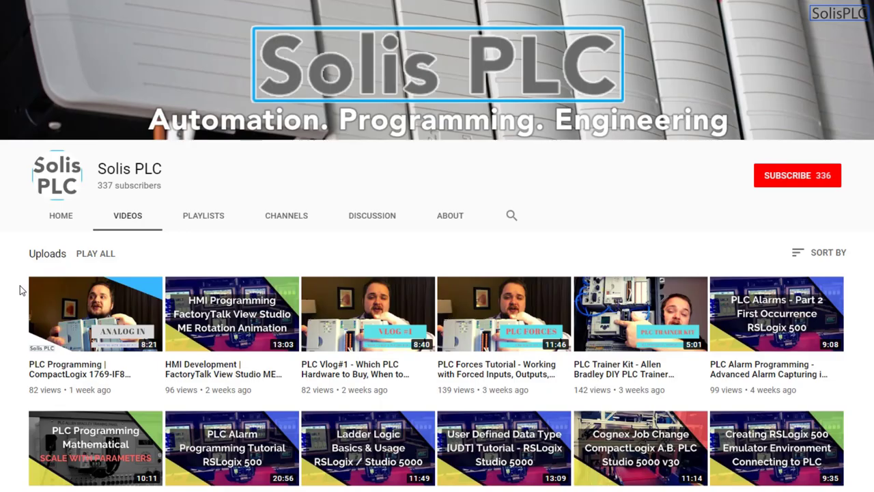
Step: Scroll through the Solis PLC channel's uploaded videos and back to the top
scroll(22, 305, "down", 3)
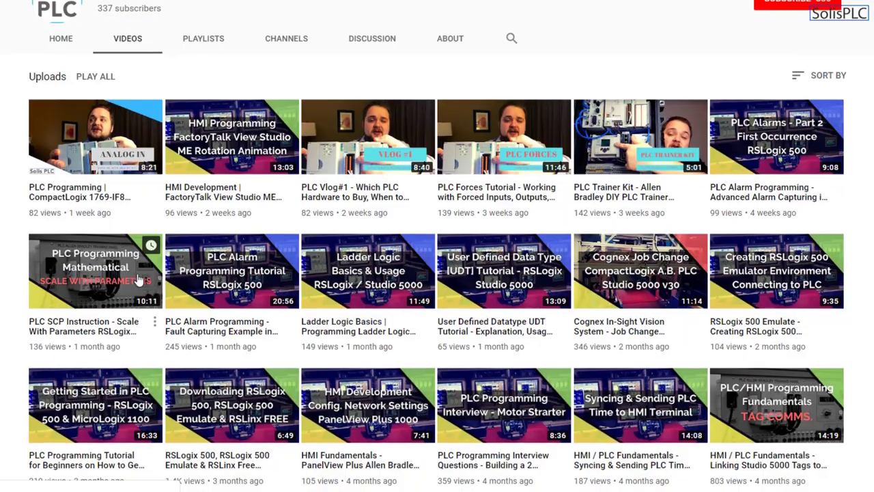
scroll(157, 282, "down", 6)
scroll(176, 283, "up", 10)
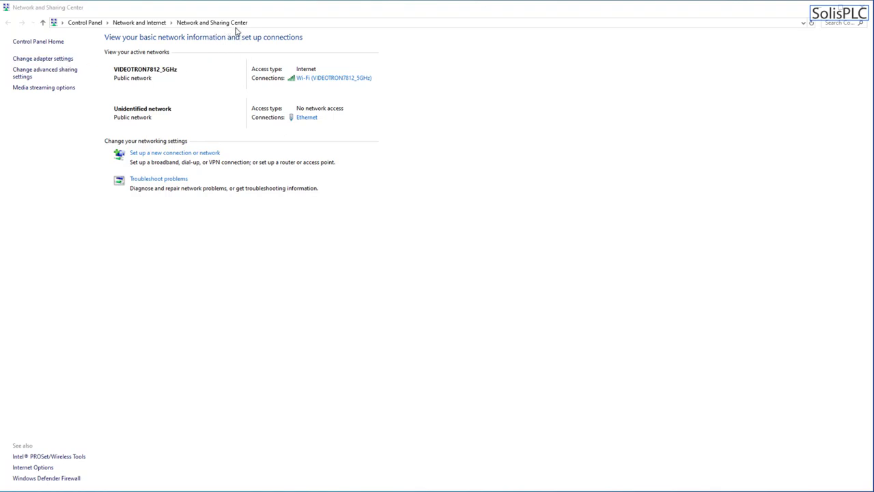
Step: Switch the Ethernet adapter's IPv4 from static 192.168.1.200 to automatic IP and DNS addresses
left_click(42, 59)
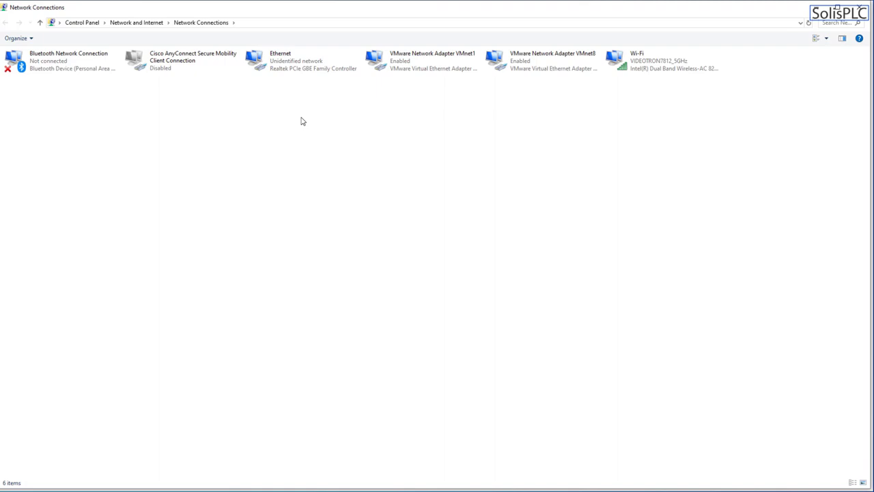
left_click(302, 73)
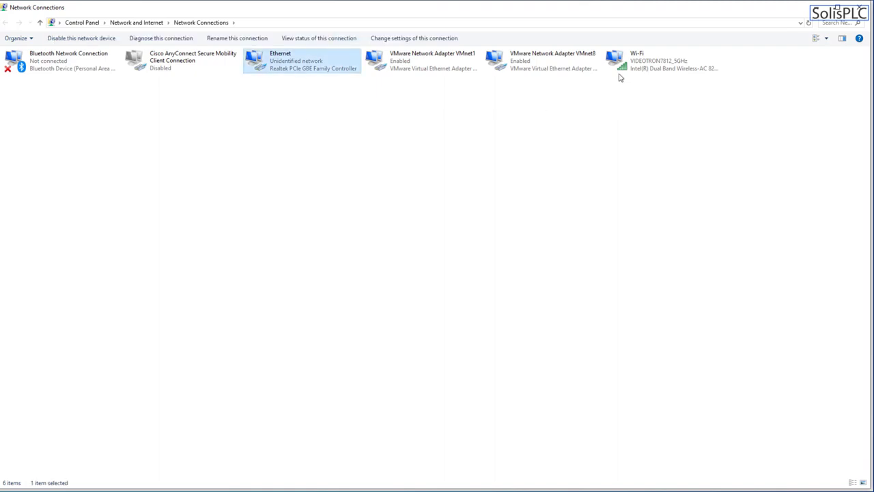
double_click(300, 67)
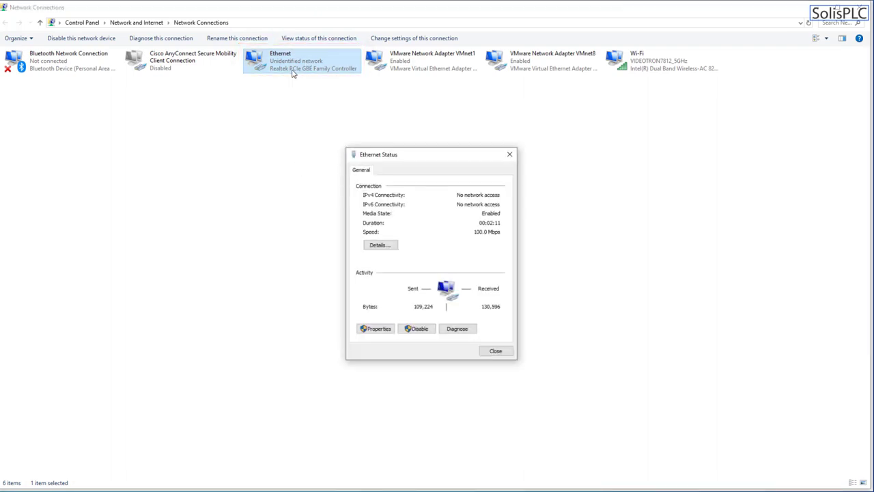
left_click(374, 330)
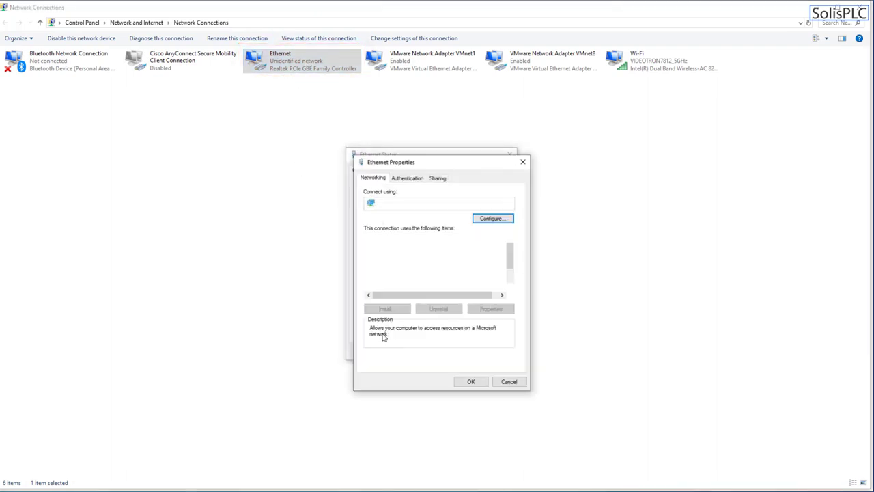
double_click(428, 280)
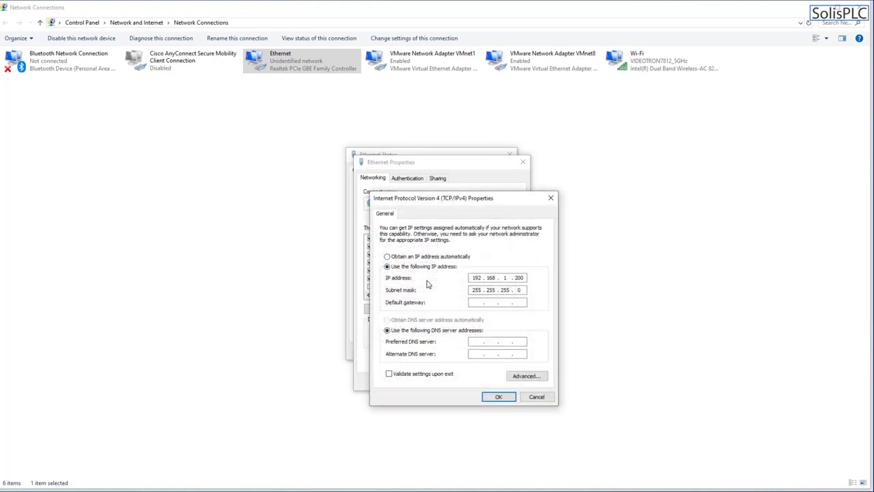
left_click(423, 258)
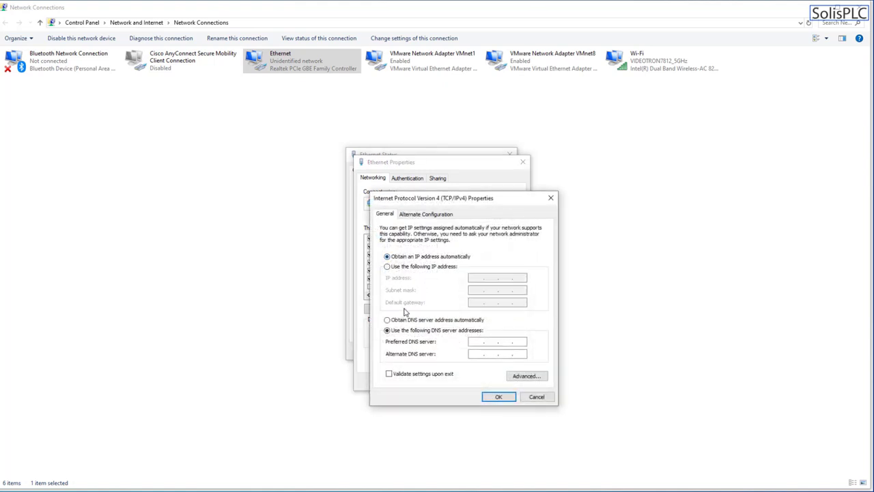
left_click(400, 320)
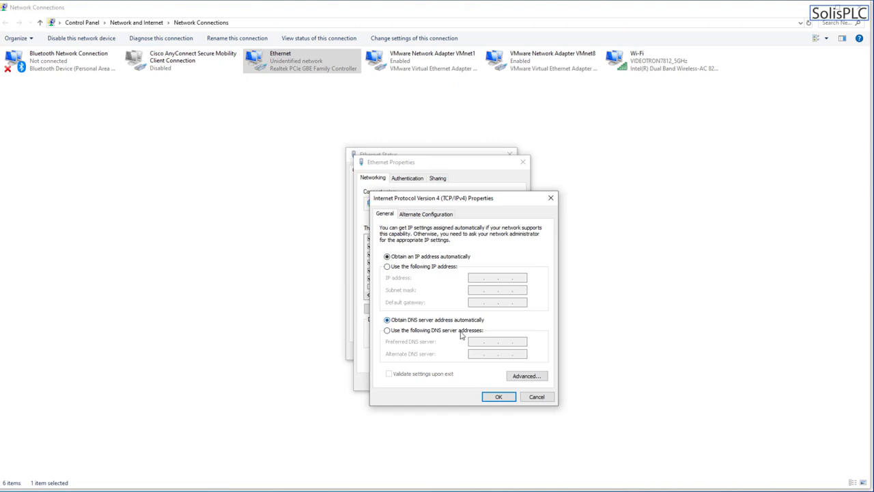
left_click(498, 396)
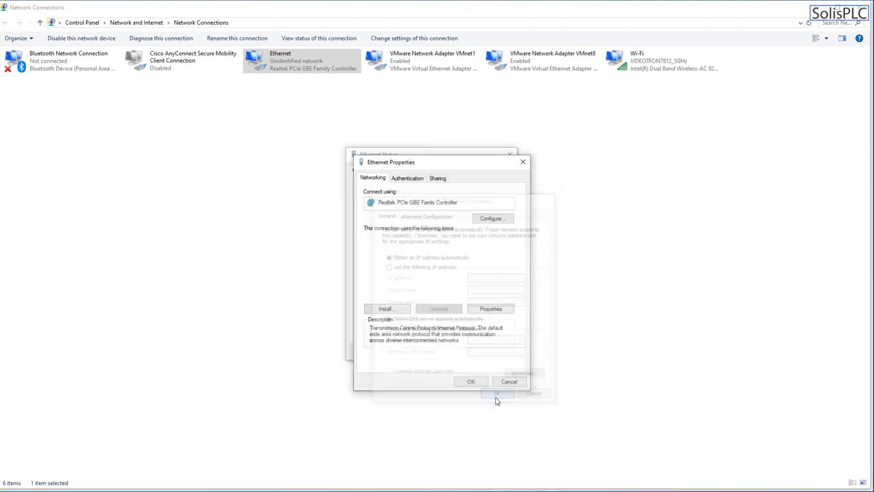
left_click(472, 380)
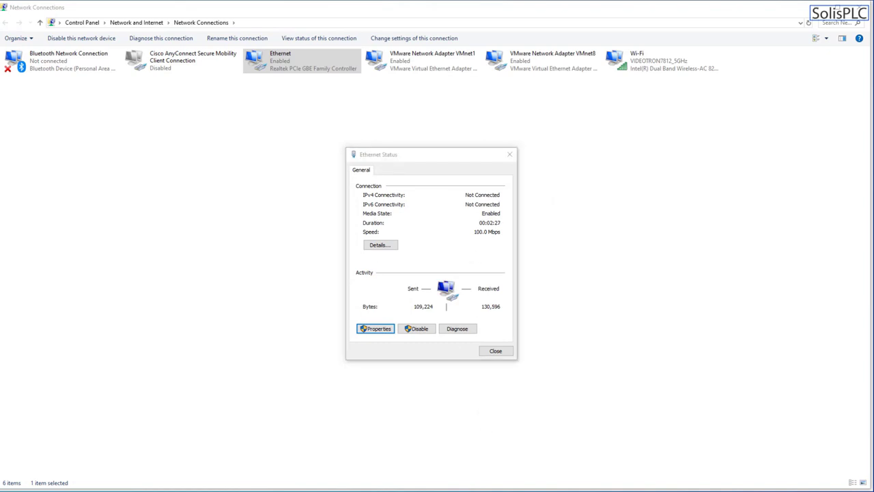
Step: Run ipconfig in a Command Prompt to show each adapter's IPv4 address, mask and gateway
key("Return")
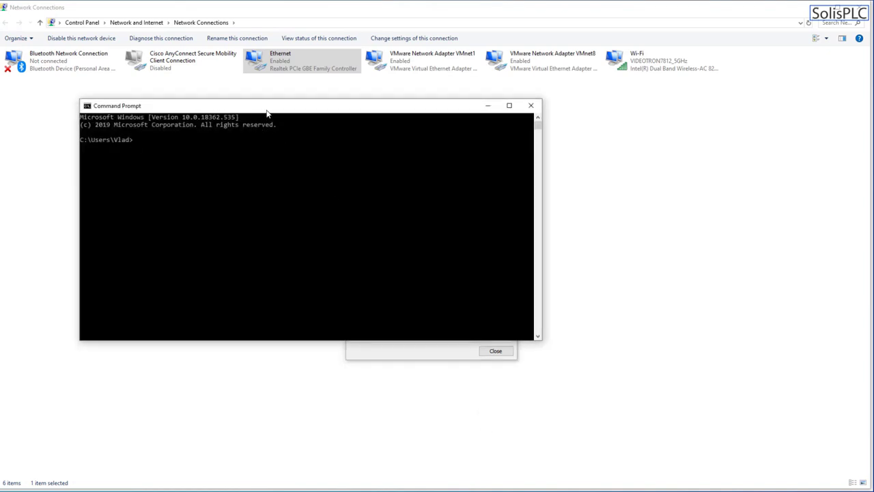
left_click_drag(267, 113, 255, 87)
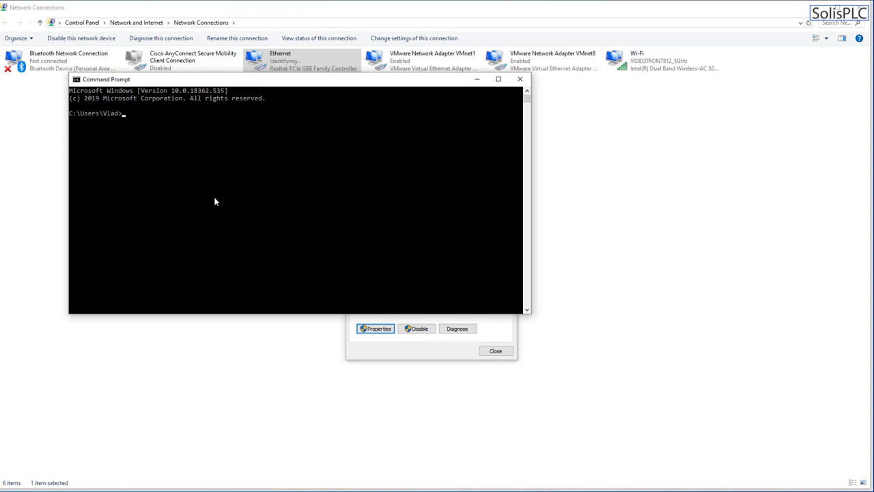
type("ipconfig")
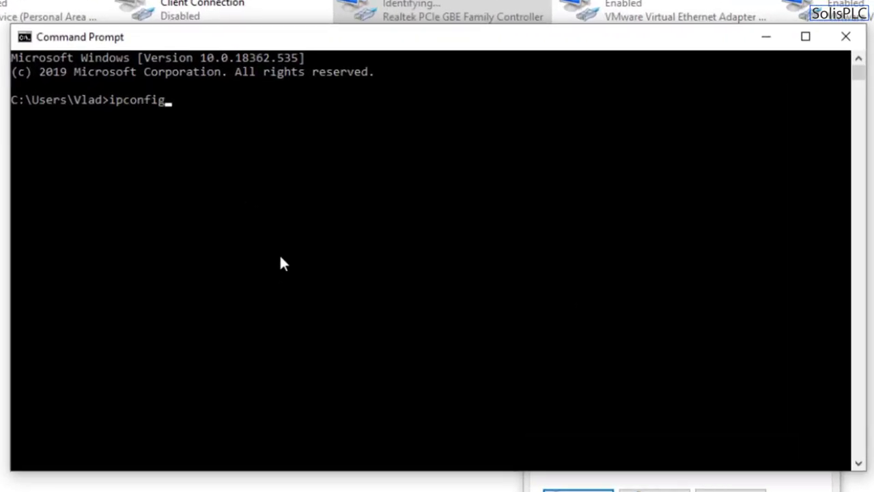
key("Return")
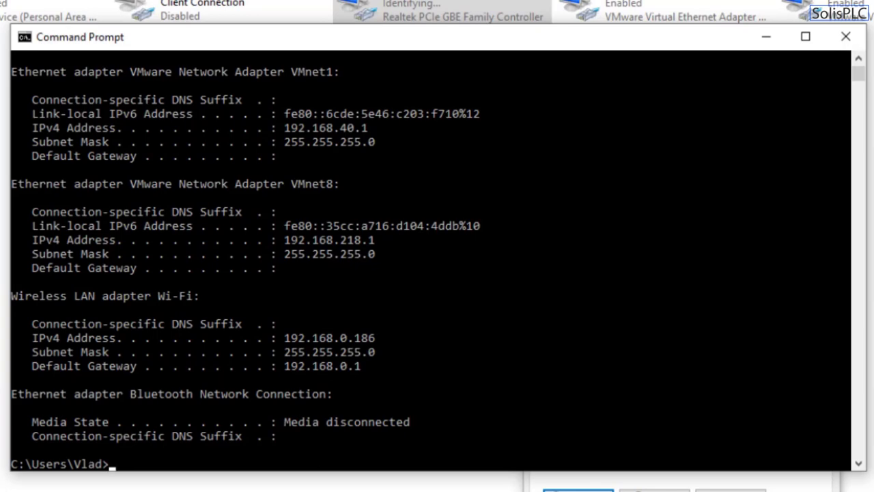
key("super")
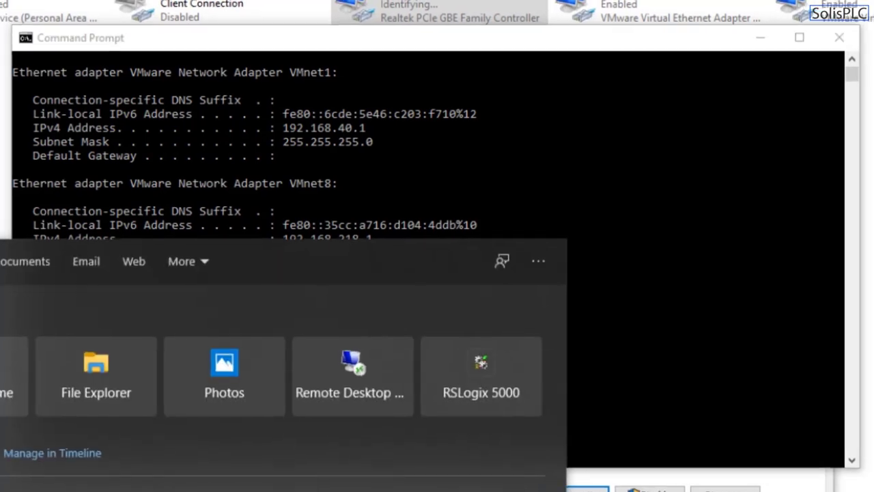
Step: Launch the BootP-DHCP Tool on the Realtek PCIe GBE Family Controller interface
type("bootp")
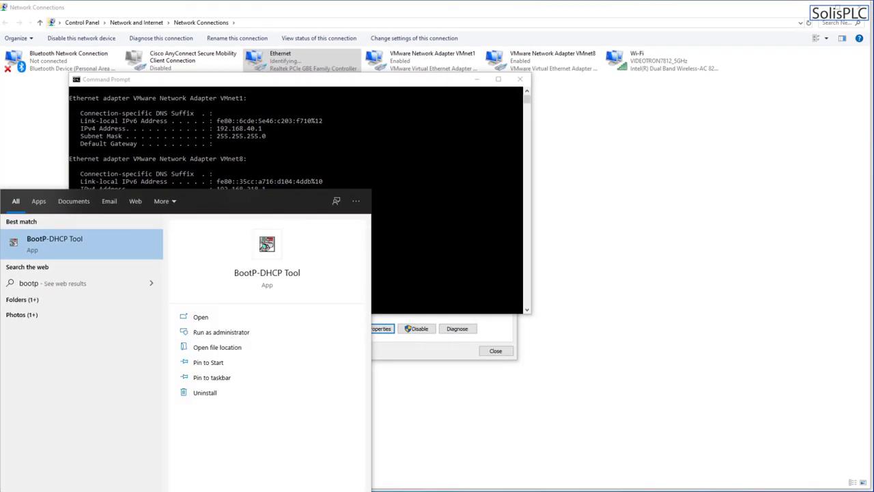
key("Return")
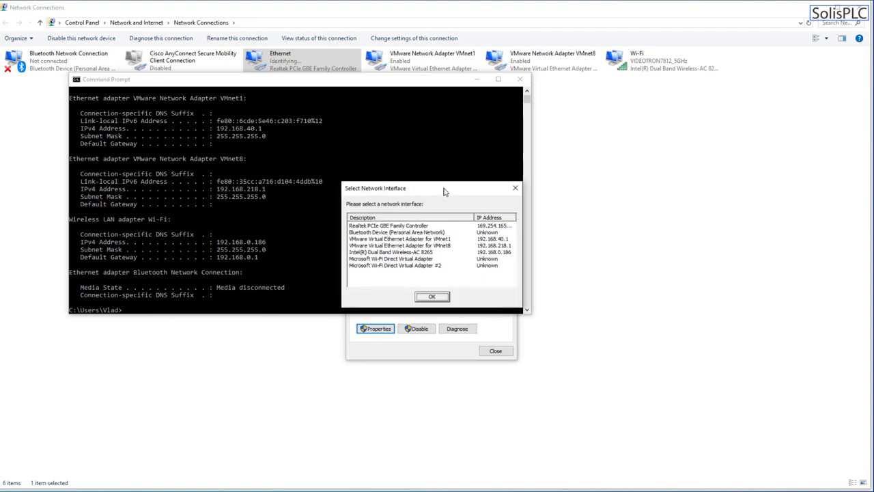
left_click_drag(444, 192, 324, 92)
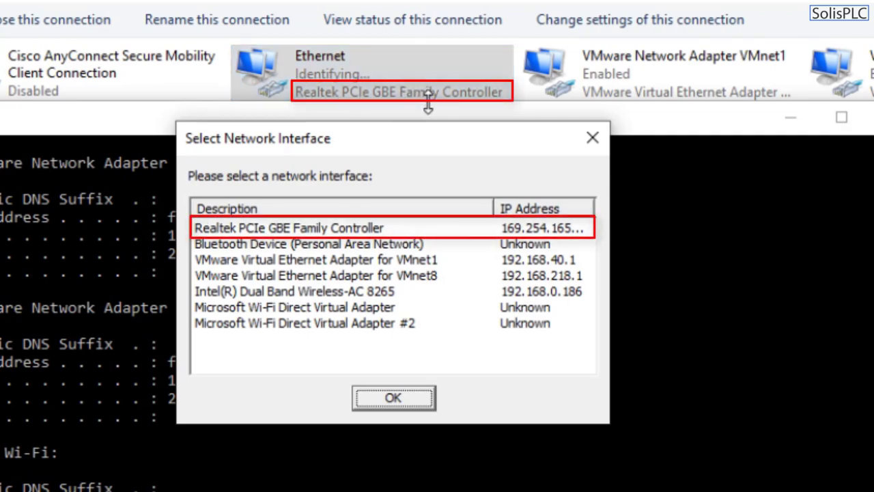
left_click(340, 233)
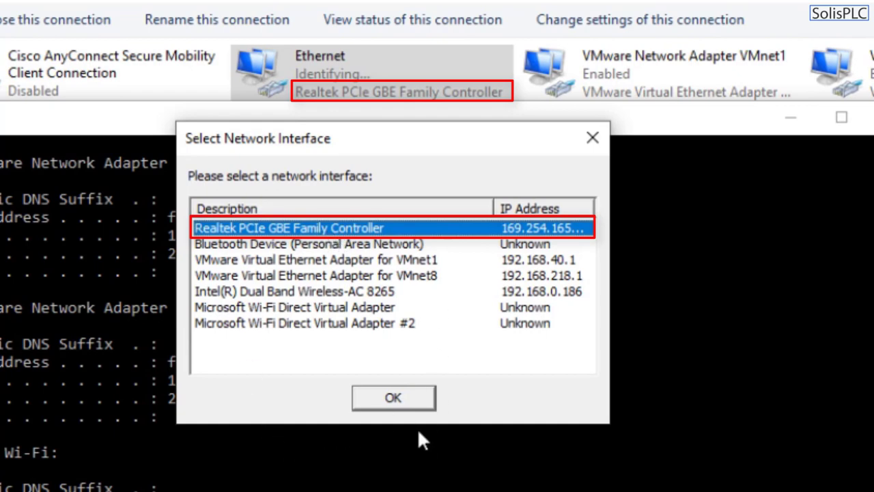
left_click(394, 398)
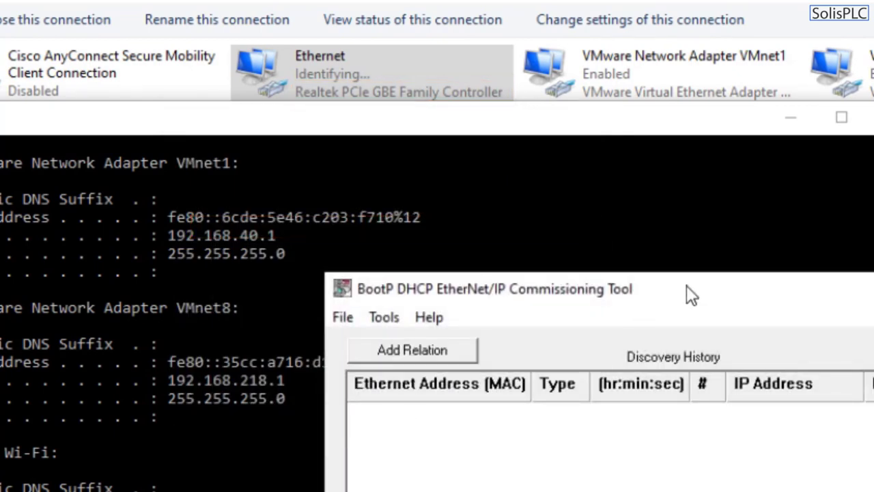
left_click_drag(685, 284, 538, 180)
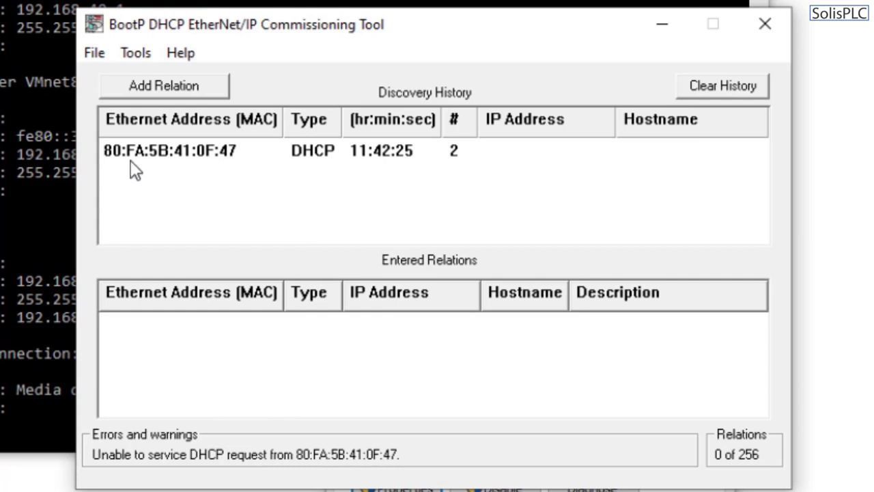
left_click(307, 156)
left_click(229, 162)
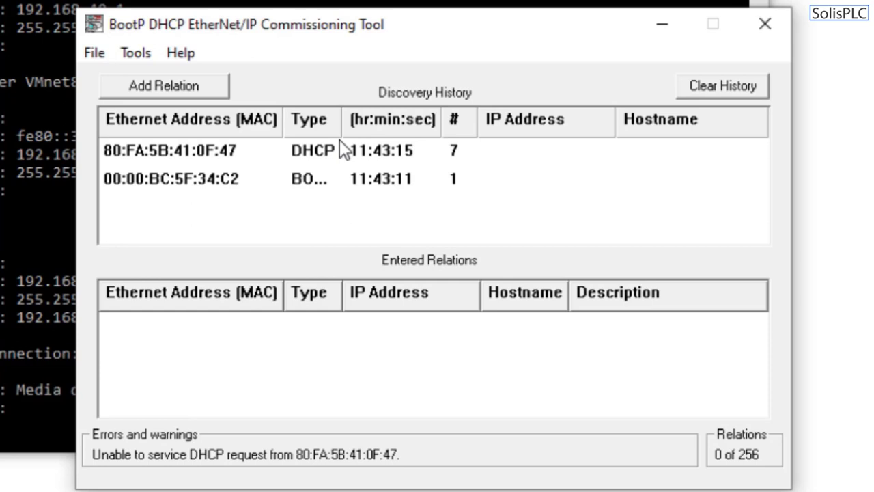
left_click(229, 182)
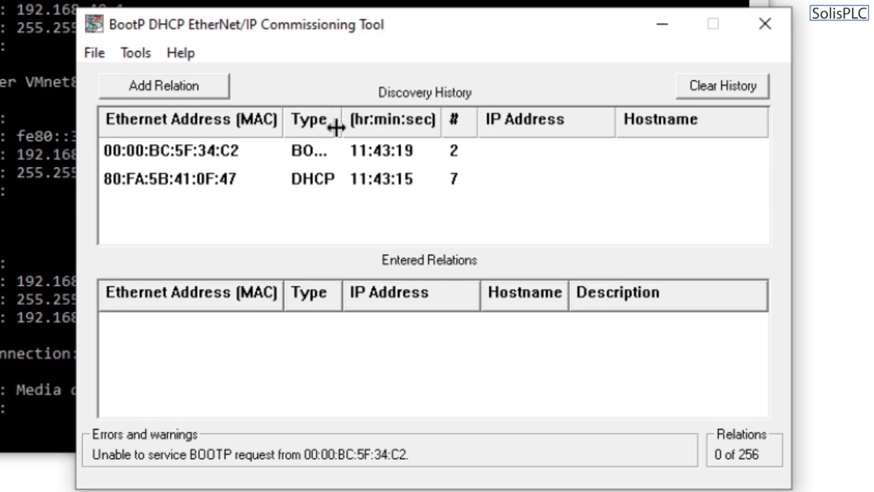
Step: Widen the Type column and select the 00:00:BC:5F:34:C2 BOOTP request
left_click_drag(344, 117, 408, 118)
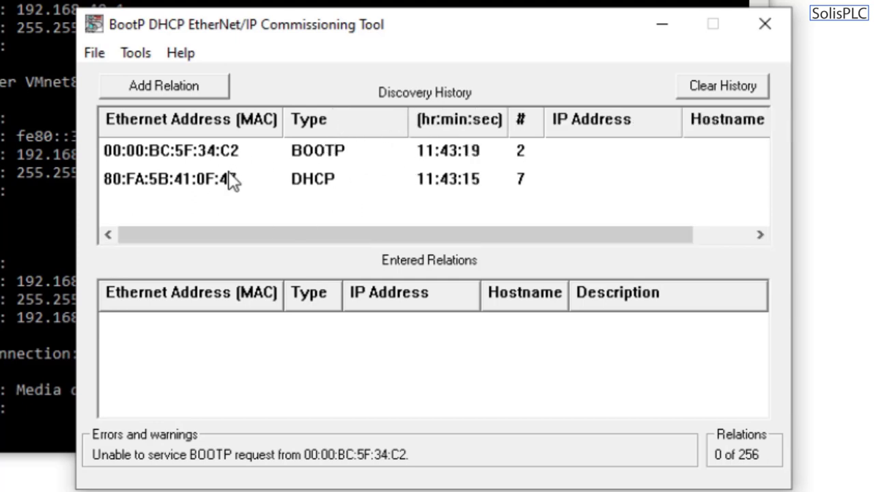
left_click(289, 191)
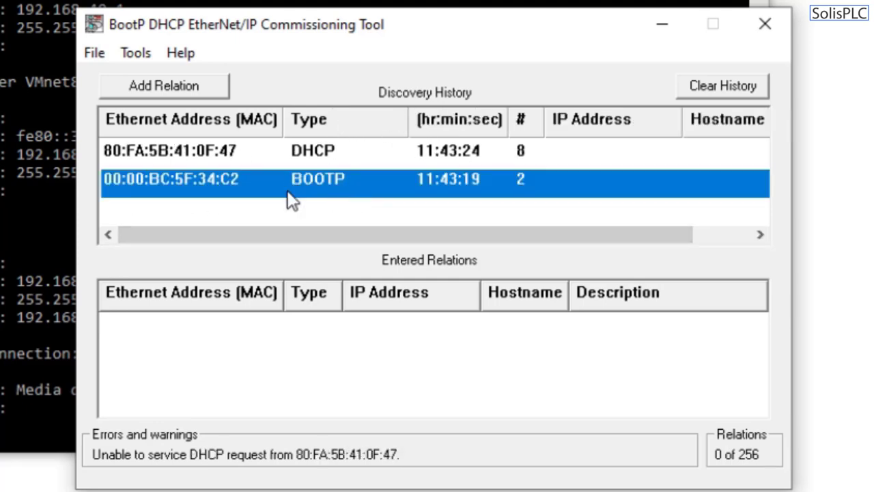
left_click(251, 156)
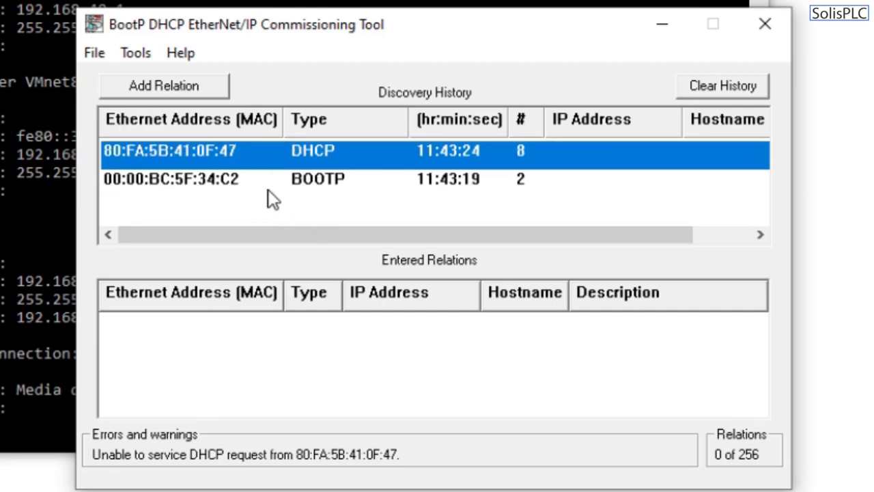
left_click(312, 191)
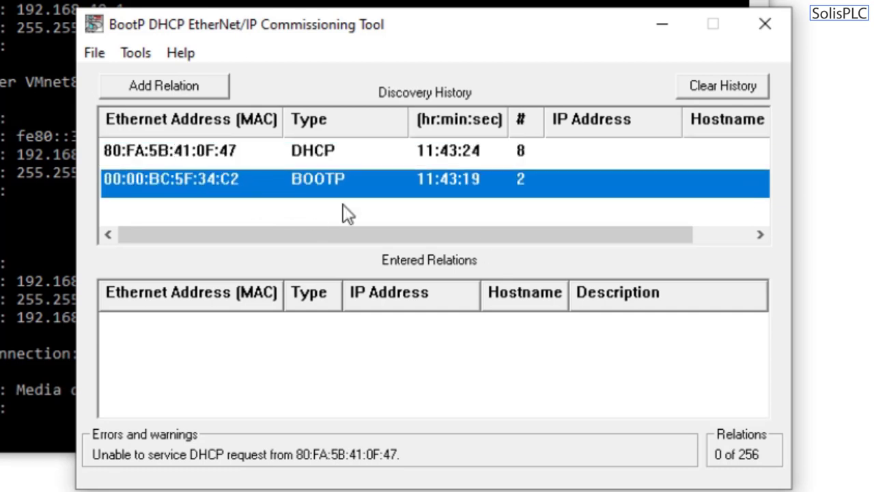
Step: Create a relation giving MAC 00:00:BC:5F:34:C2 the client IP 192.168.1.24
double_click(234, 194)
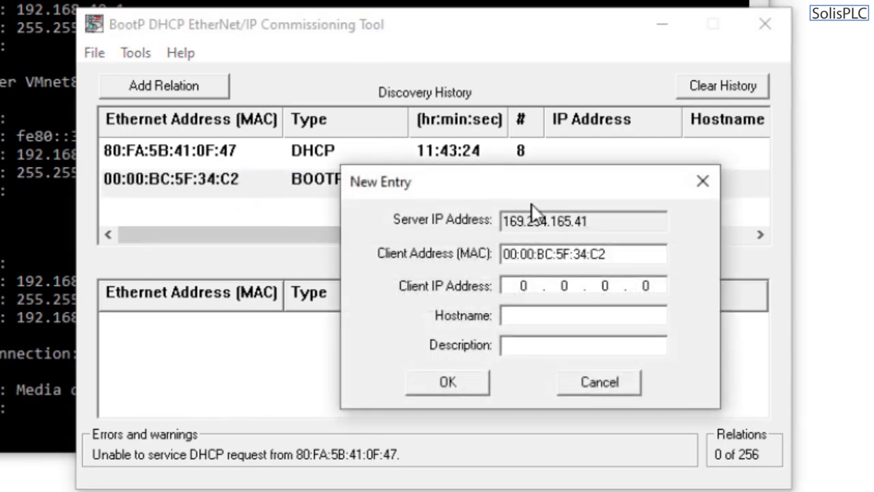
left_click_drag(530, 188, 674, 153)
left_click(672, 252)
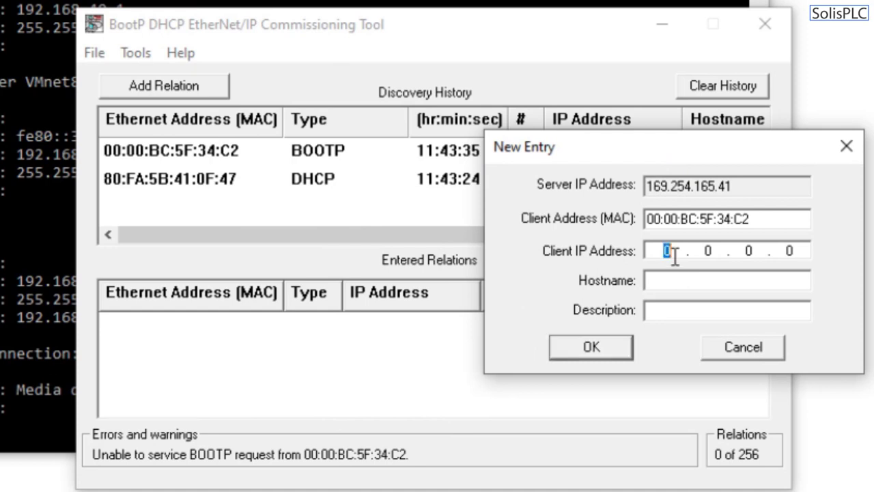
type("1921")
type("68 . 1 . ")
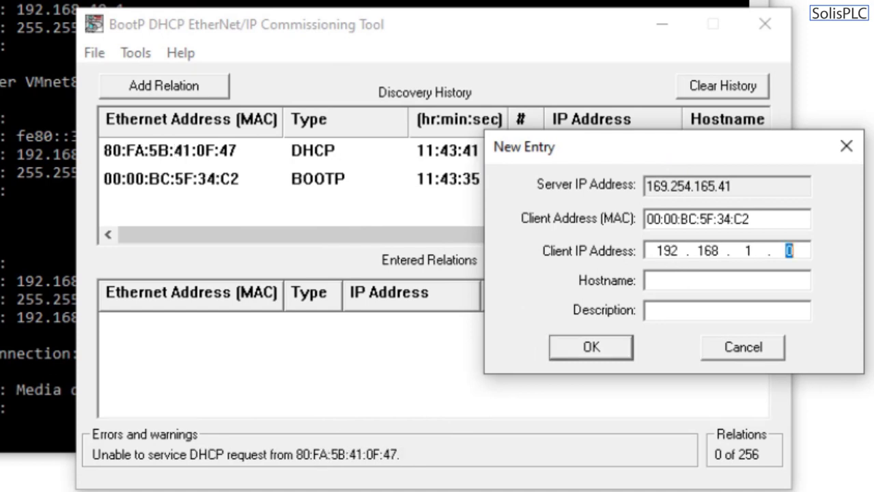
type("24")
left_click(665, 278)
left_click(611, 349)
left_click(226, 329)
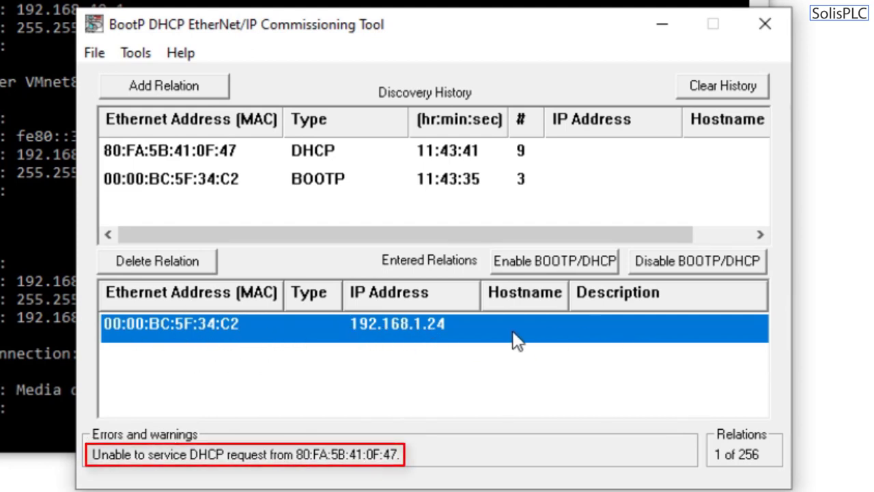
Step: Disable BOOTP/DHCP on the 192.168.1.24 relation so the card keeps that address
left_click(711, 263)
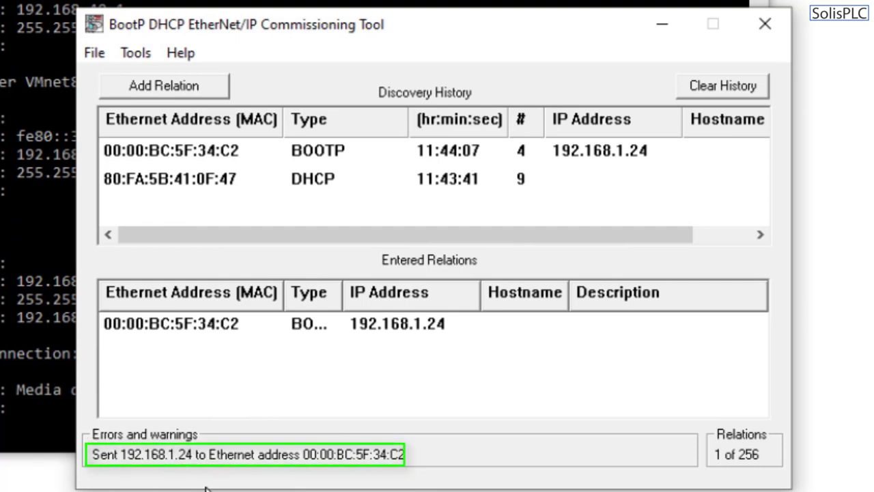
left_click(310, 332)
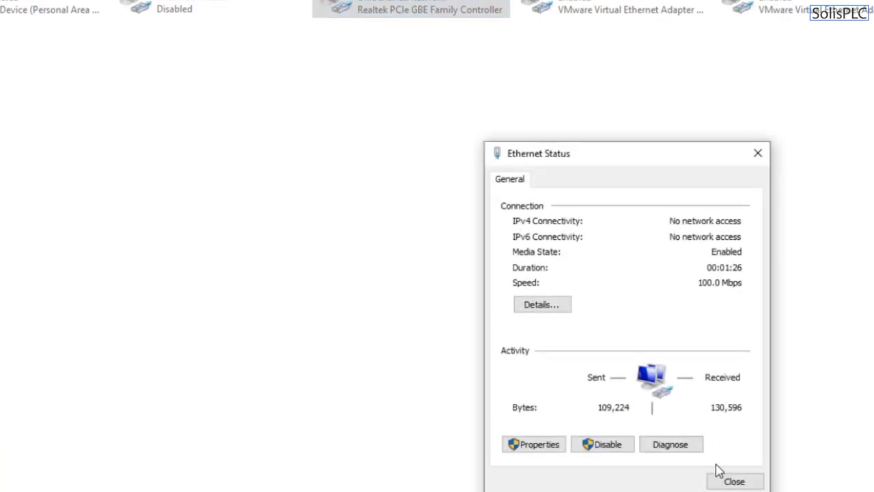
Step: Give the Ethernet adapter static IPv4 192.168.1.200 with subnet mask 255.255.255.0
left_click(544, 449)
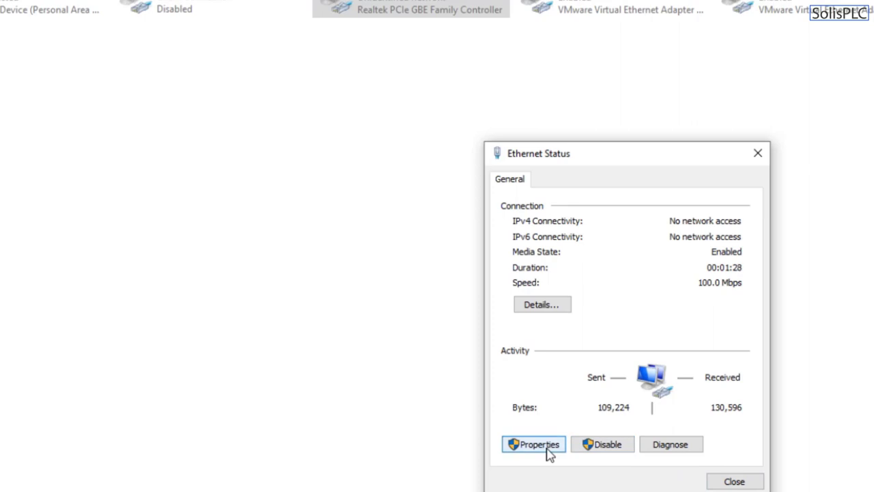
double_click(628, 362)
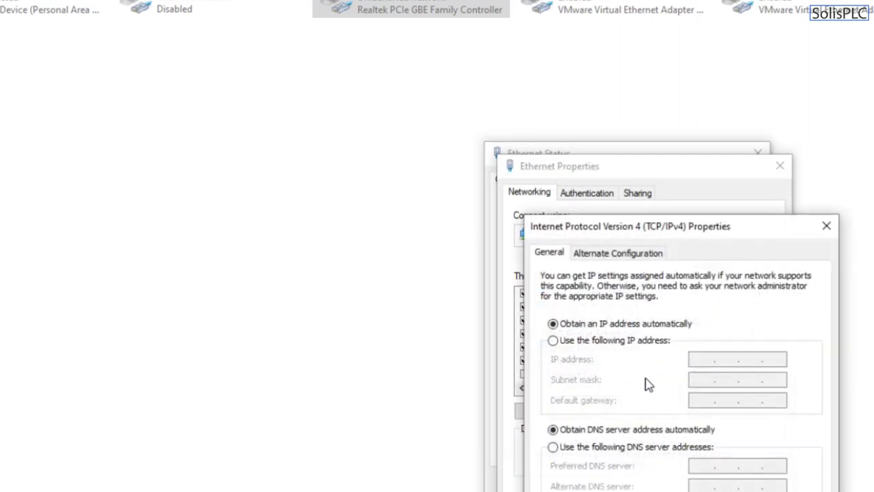
left_click(617, 344)
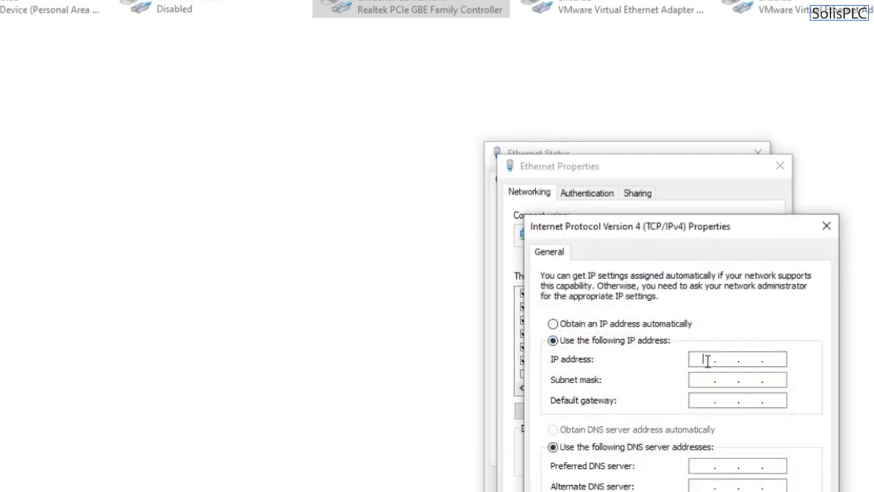
type("192.168 . 1 .200")
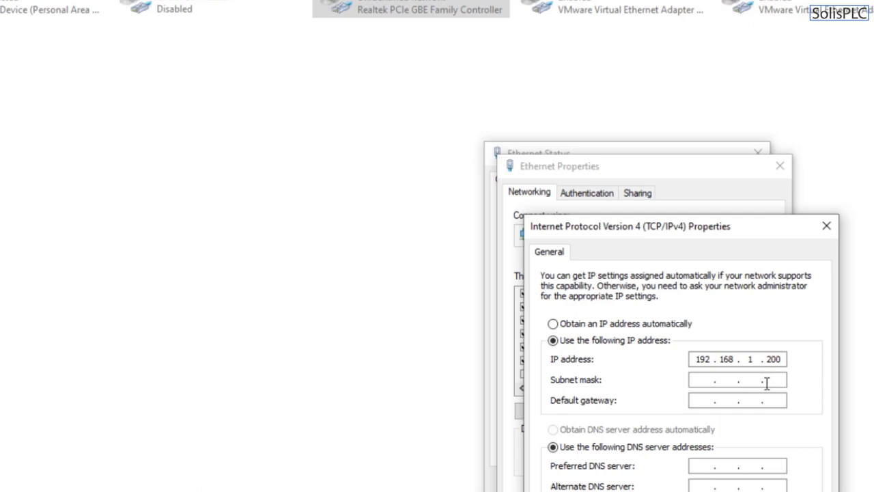
left_click(712, 384)
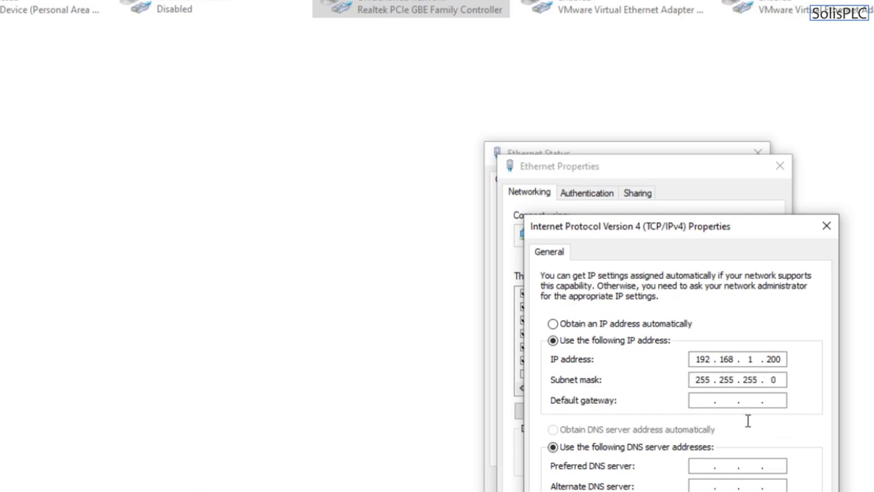
key("Return")
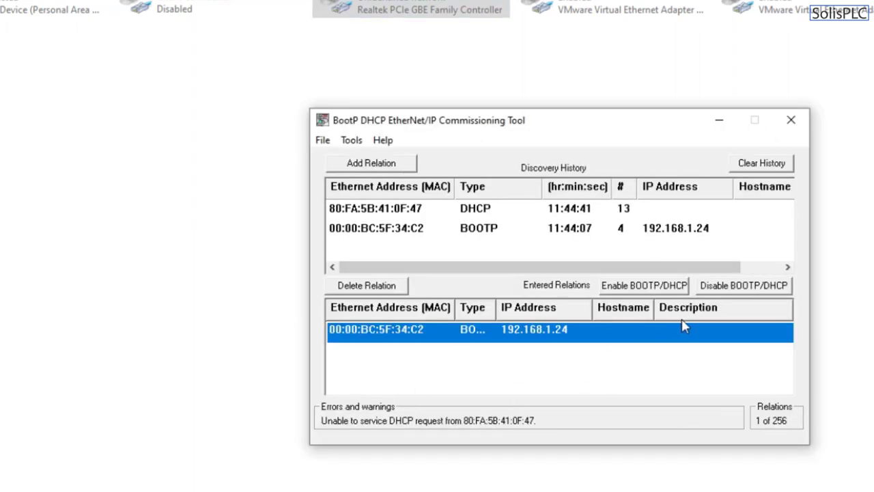
Step: Send Disable BOOTP/DHCP for the 192.168.1.24 relation again and switch back to Command Prompt
left_click(731, 292)
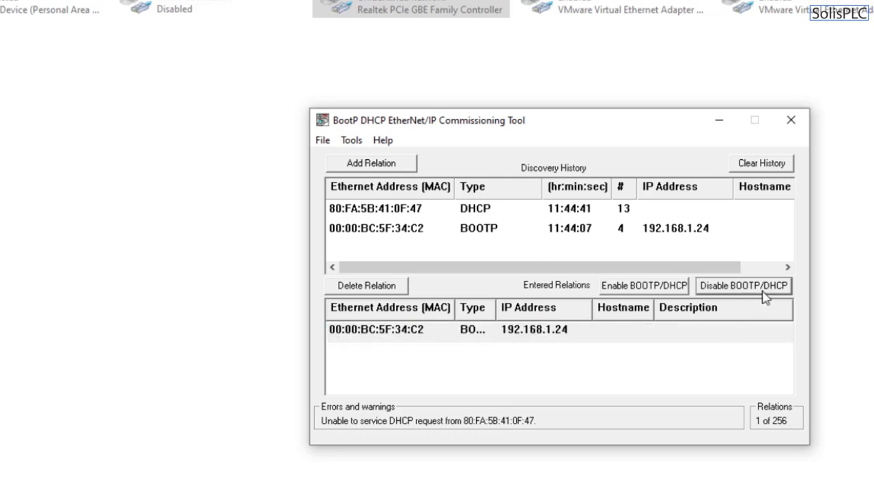
left_click(406, 339)
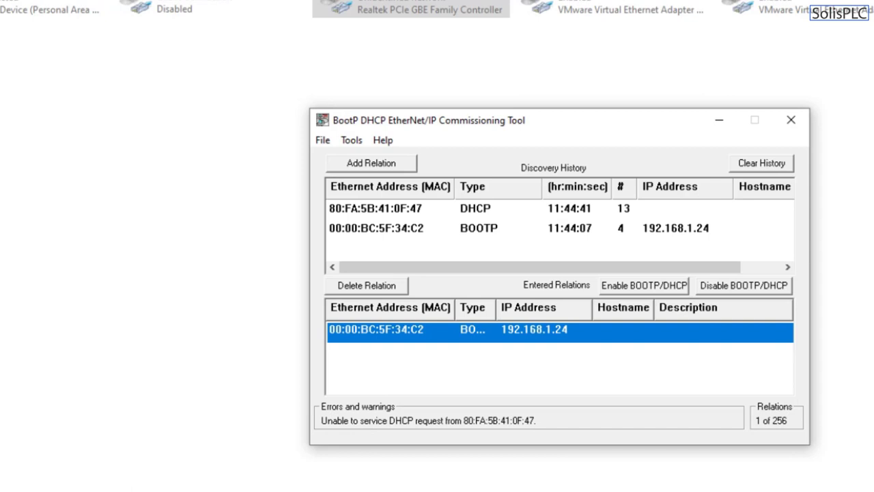
key("alt+Tab")
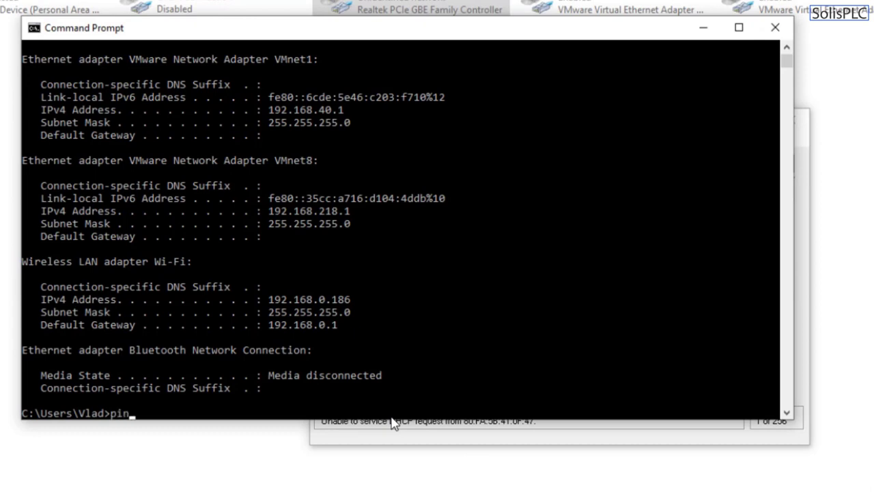
Step: Ping 192.168.1.24 to confirm the card replies
type("ping 192.168.1.24")
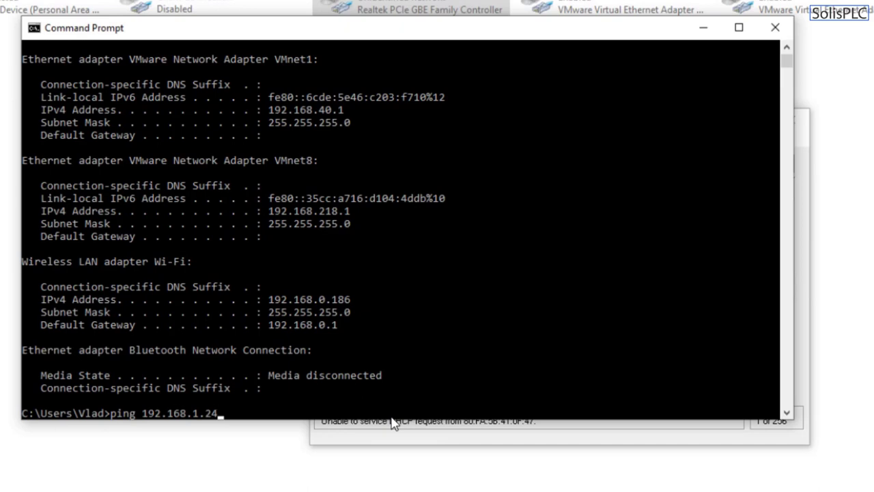
key("Return")
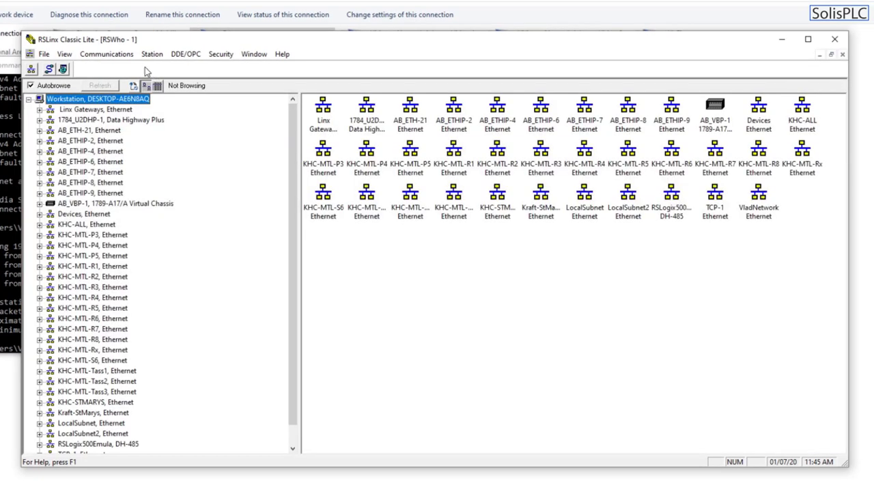
Step: Add a new EtherNet/IP driver in Configure Drivers, keeping the default name AB_ETHIP-10
left_click(117, 56)
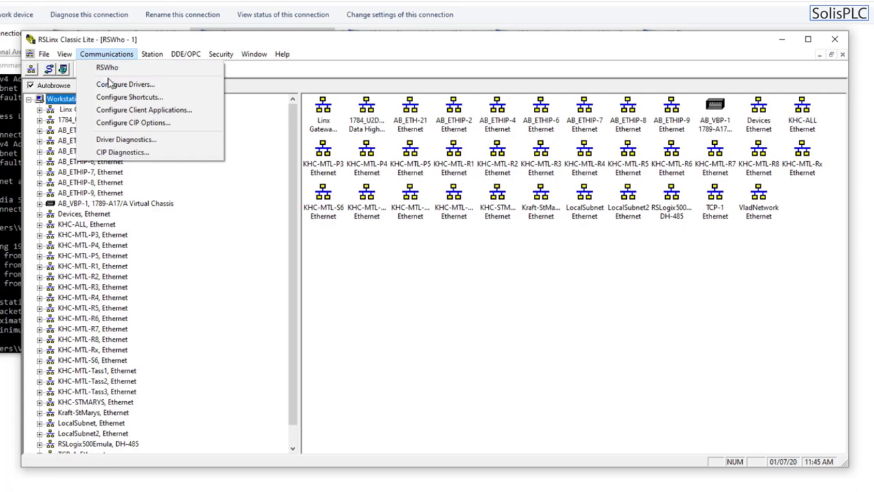
left_click(109, 84)
left_click(462, 184)
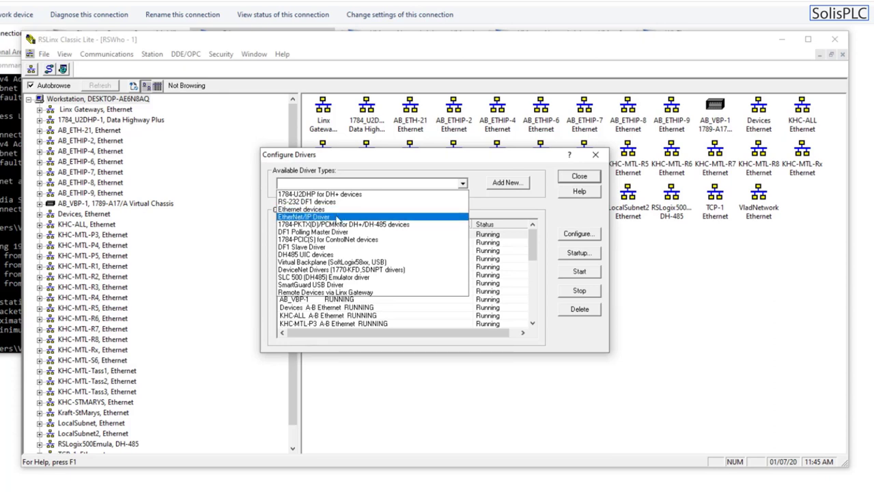
left_click(339, 218)
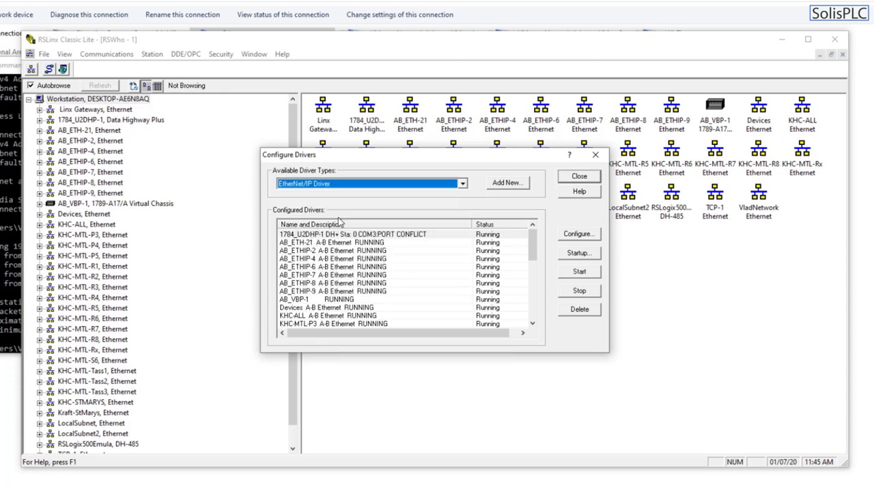
left_click(512, 185)
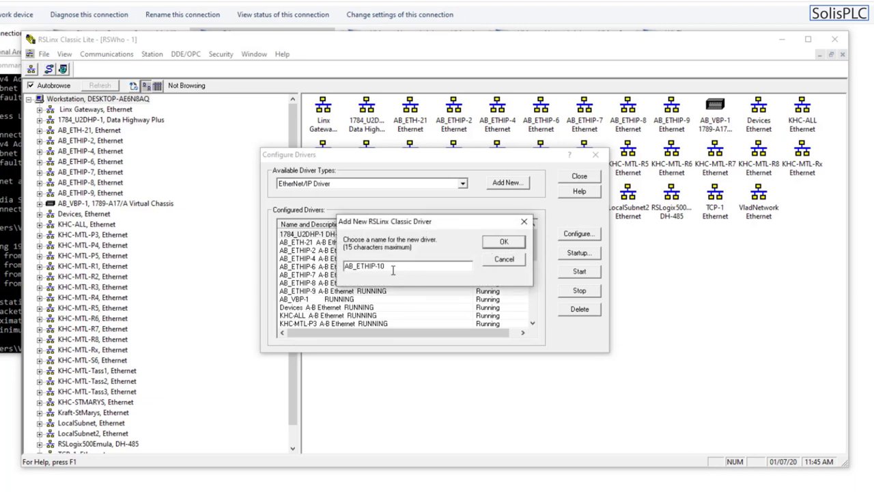
left_click_drag(395, 270, 286, 264)
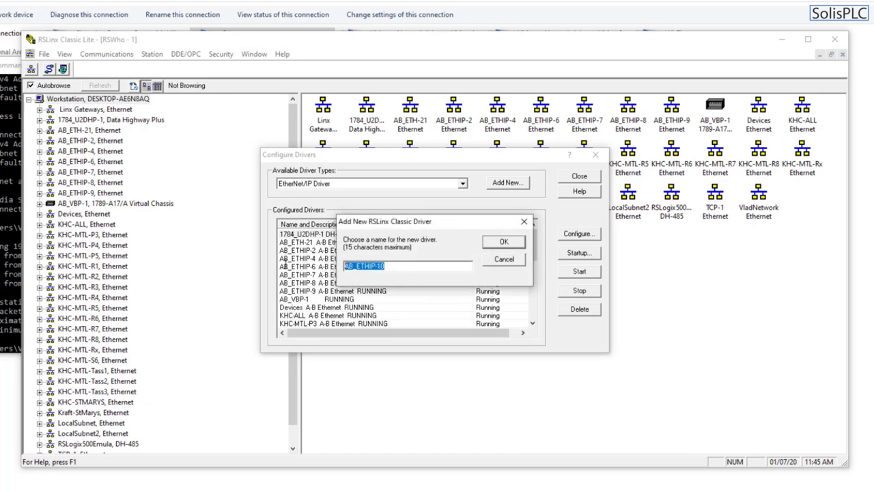
left_click(510, 241)
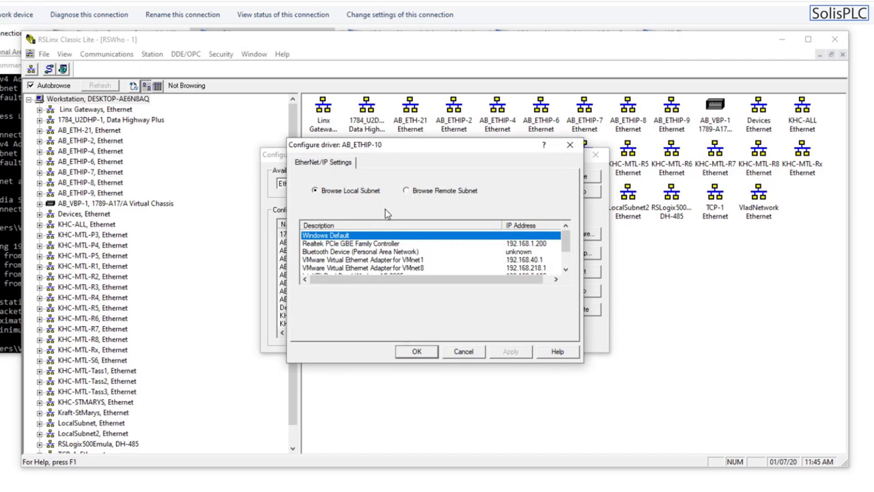
Step: Bind AB_ETHIP-10 to the Realtek network adapter, apply it, and close driver configuration
left_click(419, 245)
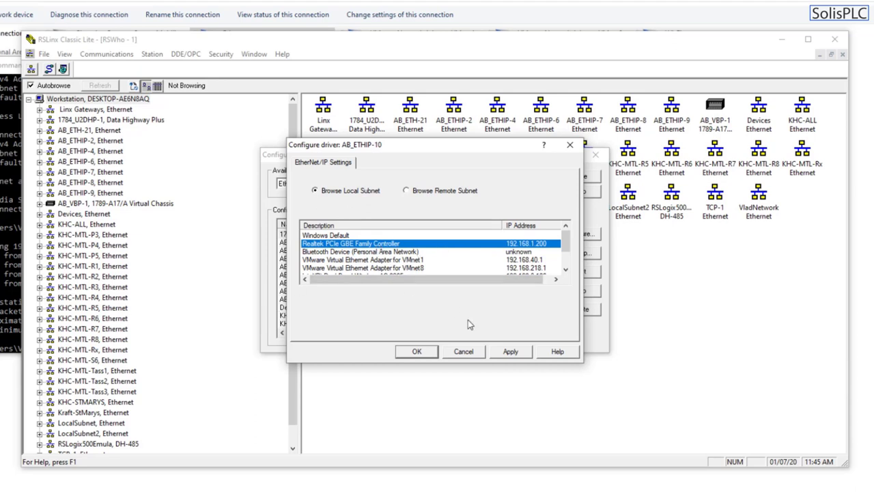
left_click(511, 352)
left_click(422, 354)
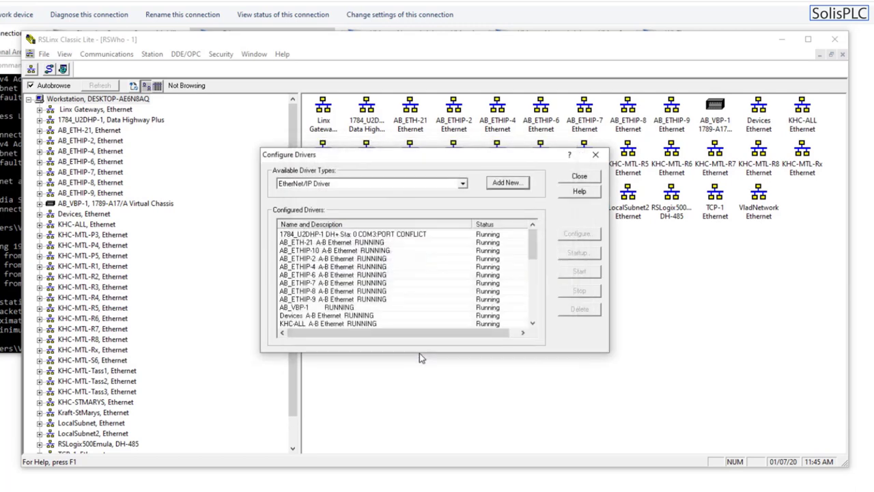
left_click(574, 177)
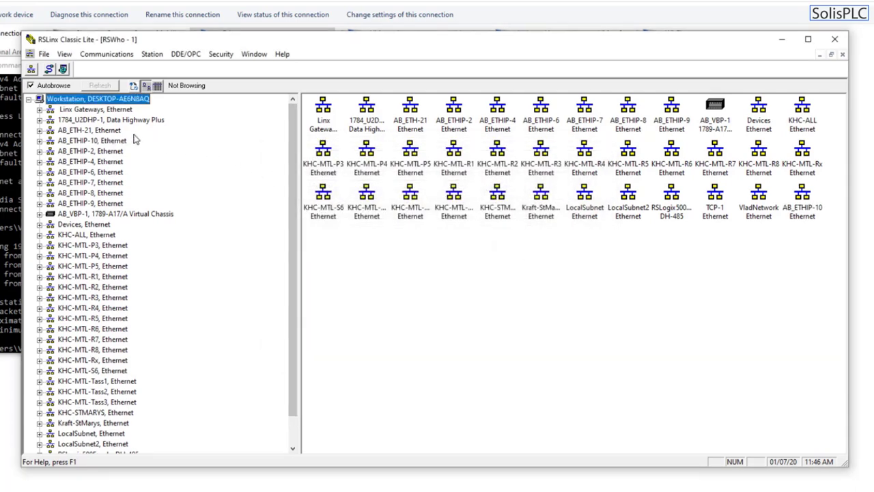
Step: Expand AB_ETHIP-10 down through the 192.168.1.24 1756-EN2T to its backplane
left_click(95, 141)
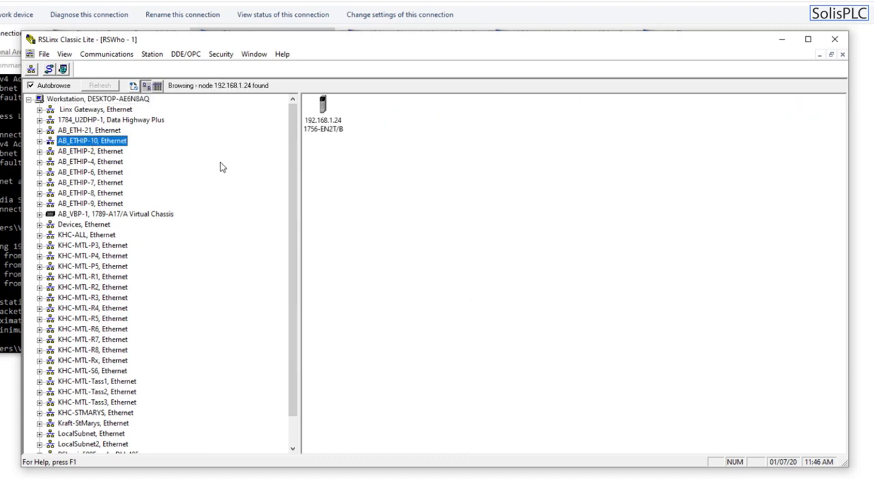
left_click(40, 141)
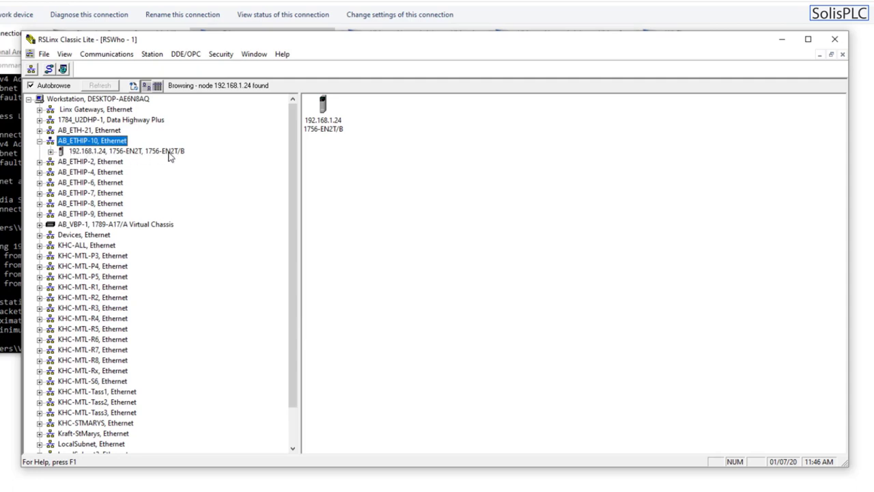
left_click(52, 152)
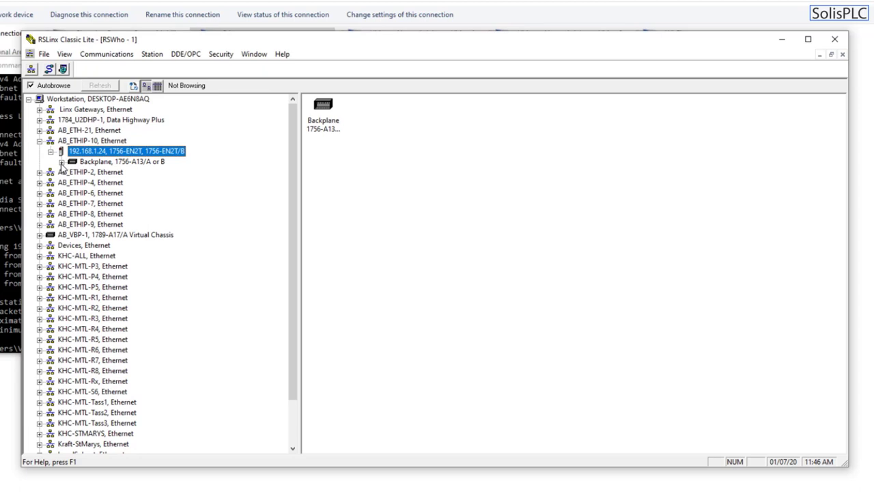
left_click(61, 162)
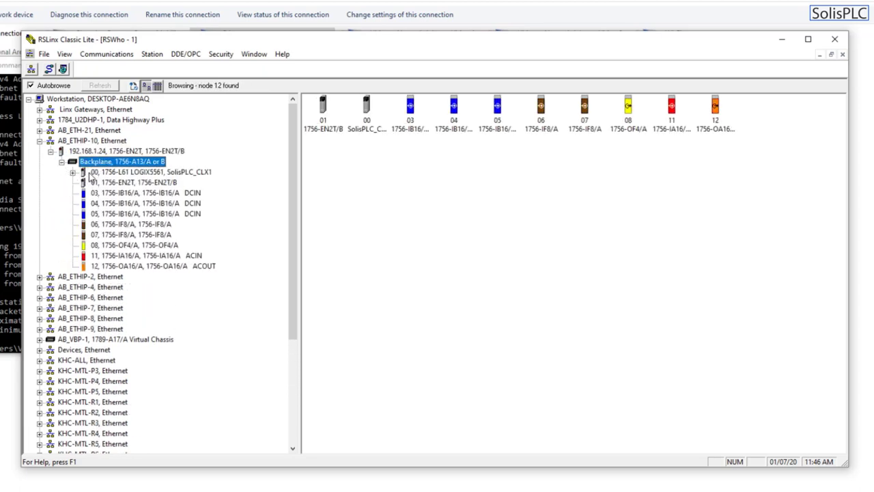
Step: Inspect the rack modules in slots 00–12, returning to the slot 00 1756-L61 controller's context menu
left_click(160, 173)
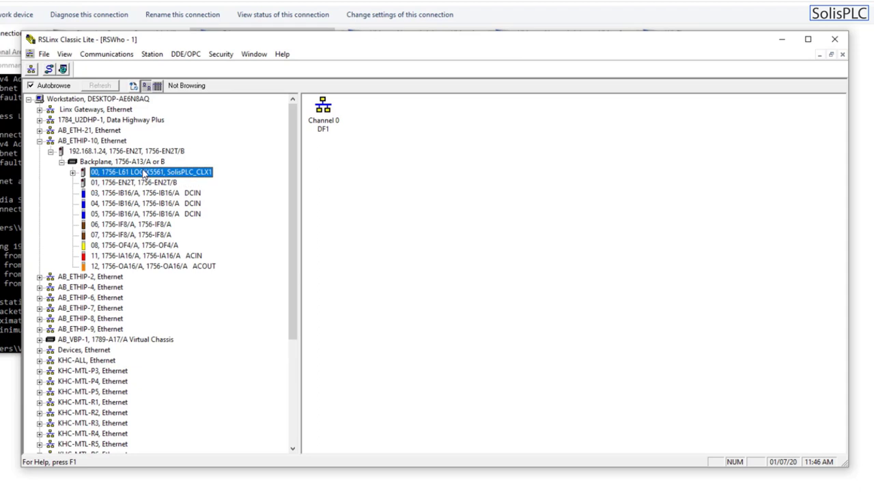
left_click(157, 184)
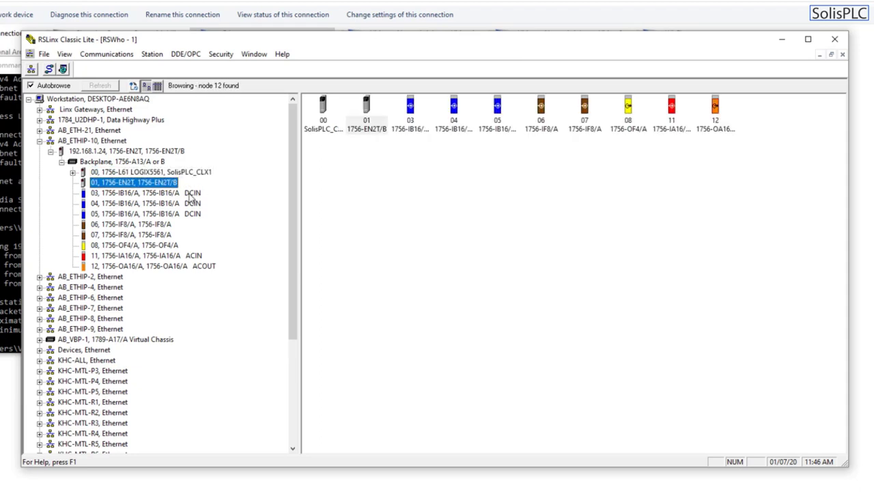
left_click(190, 194)
left_click(179, 204)
left_click(157, 213)
left_click(146, 224)
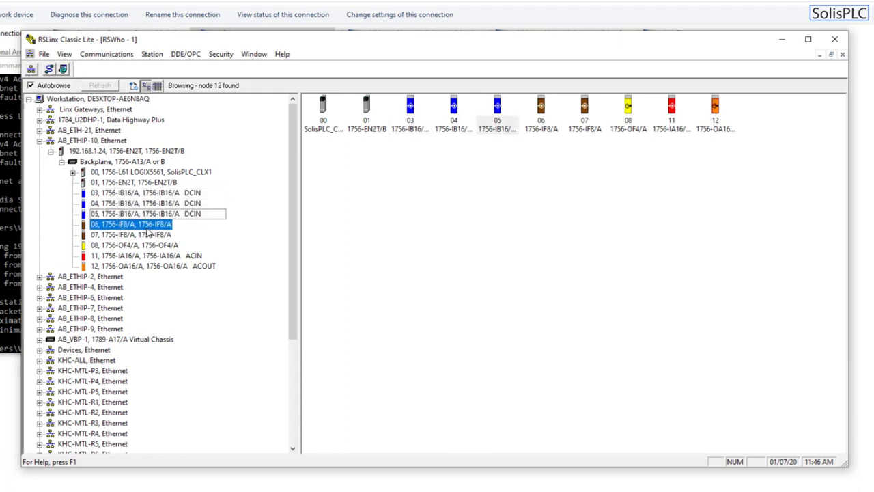
left_click(157, 234)
left_click(167, 255)
left_click(174, 266)
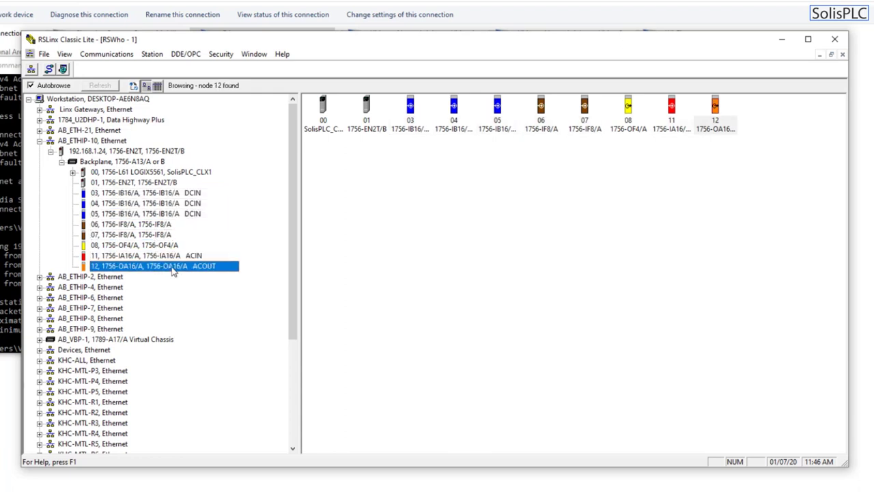
left_click(153, 173)
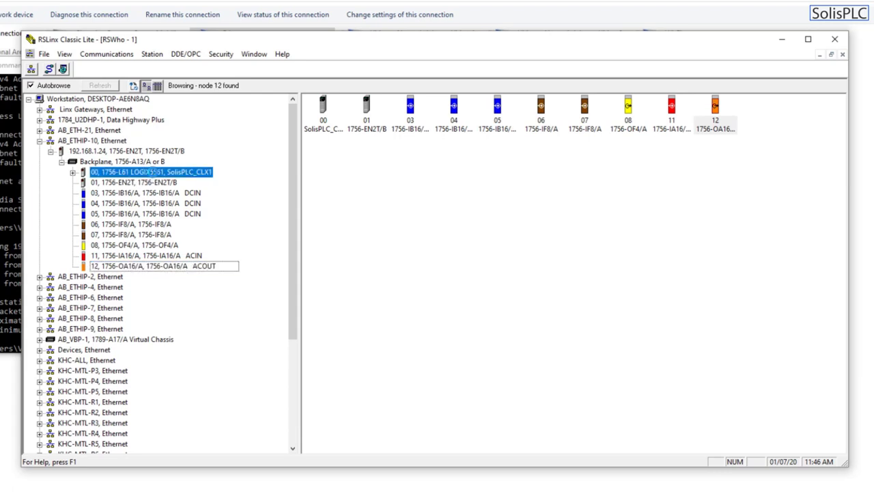
right_click(156, 176)
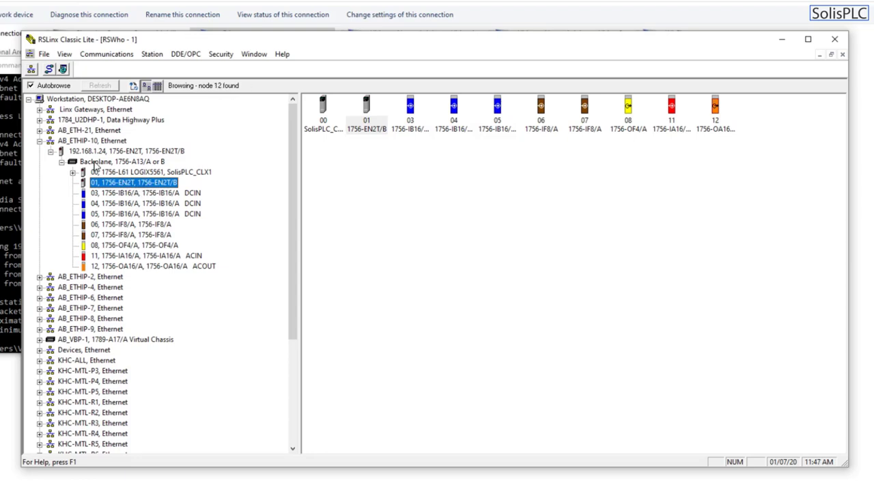
Step: Open the 192.168.1.24 EN2T's Module Configuration and select Static on Port Configuration
right_click(101, 151)
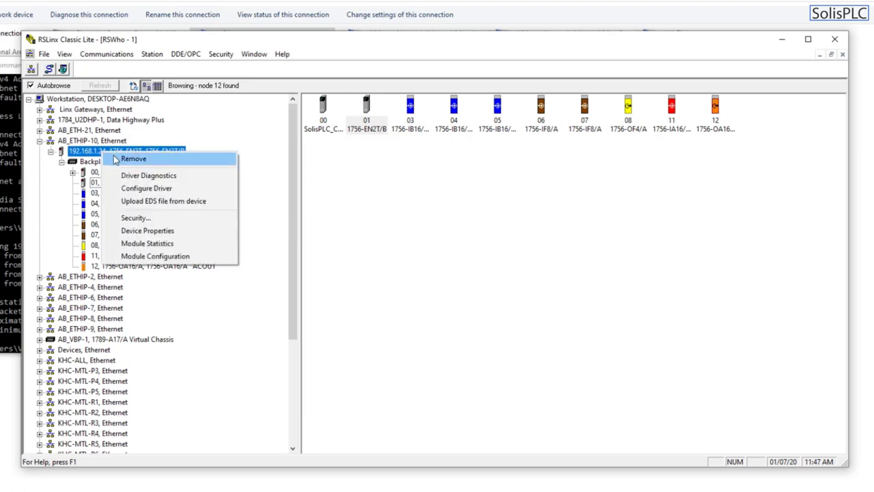
left_click(135, 256)
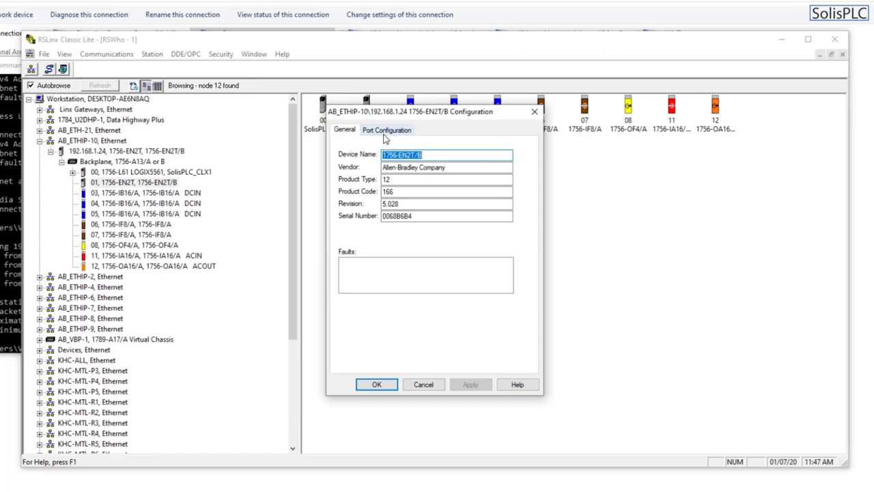
left_click(386, 130)
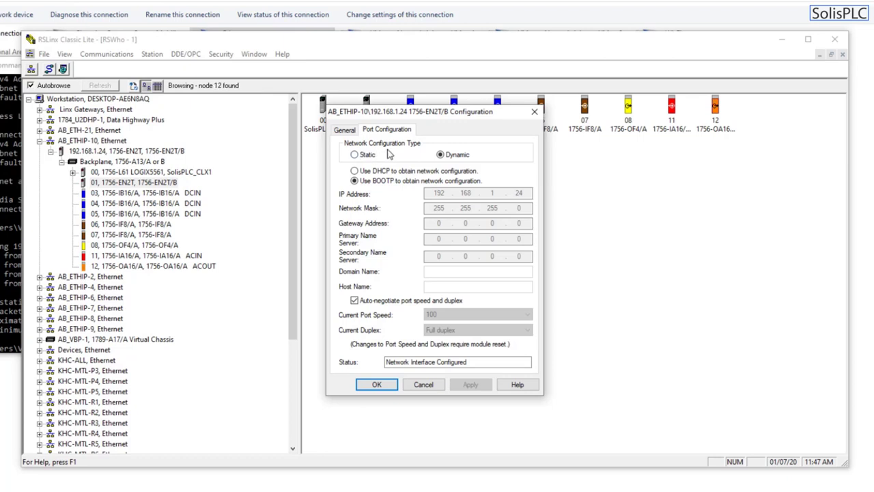
left_click(367, 156)
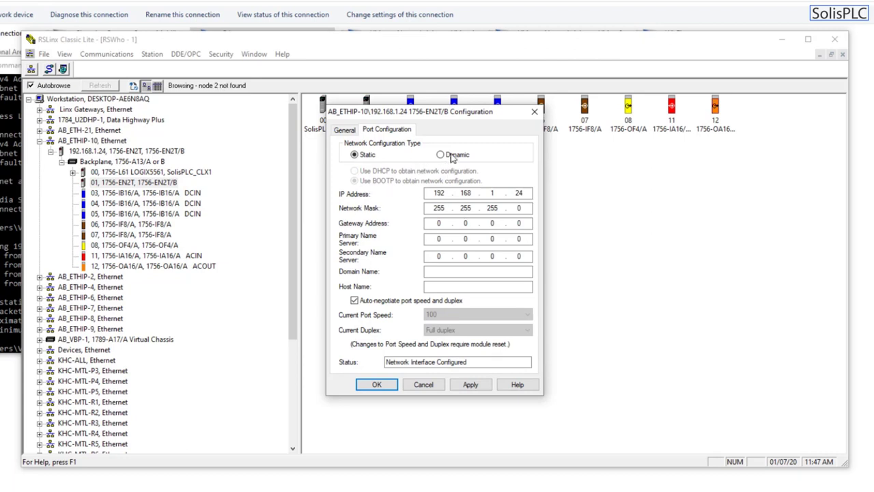
Step: Verify the 192.168.1.24 address, apply the static configuration, and close the dialog
double_click(518, 193)
double_click(438, 194)
left_click(468, 385)
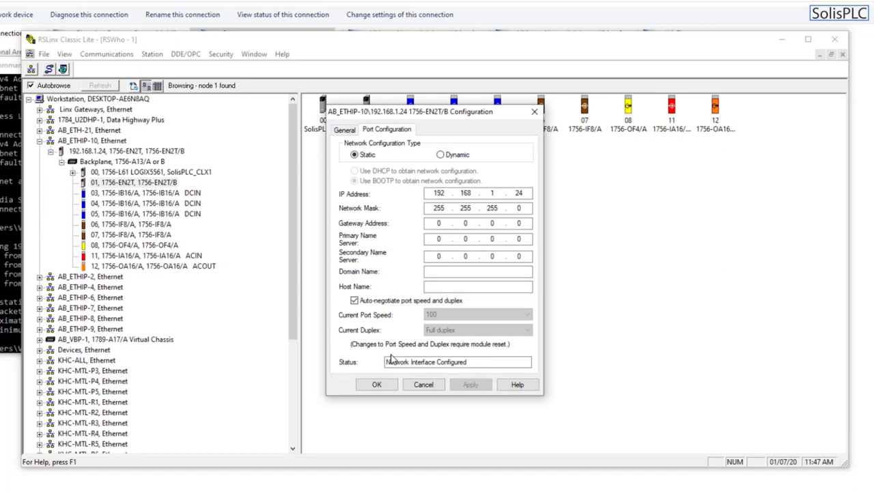
left_click(379, 384)
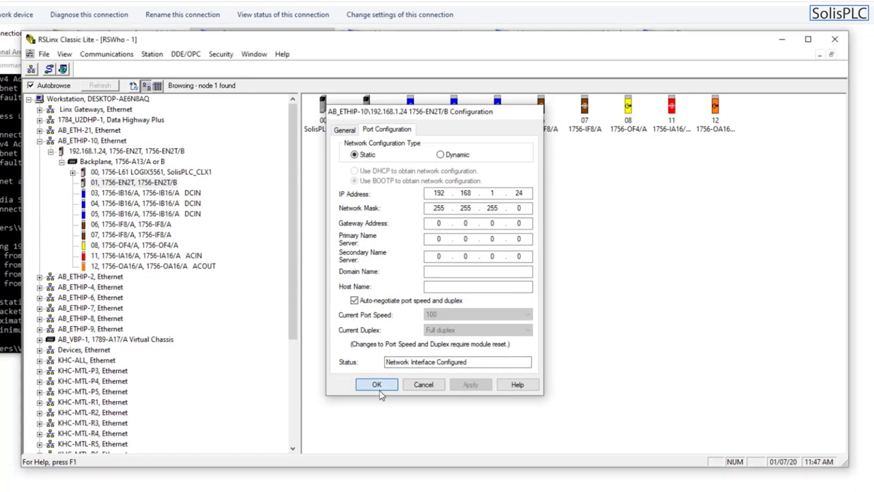
Step: Select the 192.168.1.24 1756-EN2T/B card under the AB_ETHIP-10 driver
left_click(107, 152)
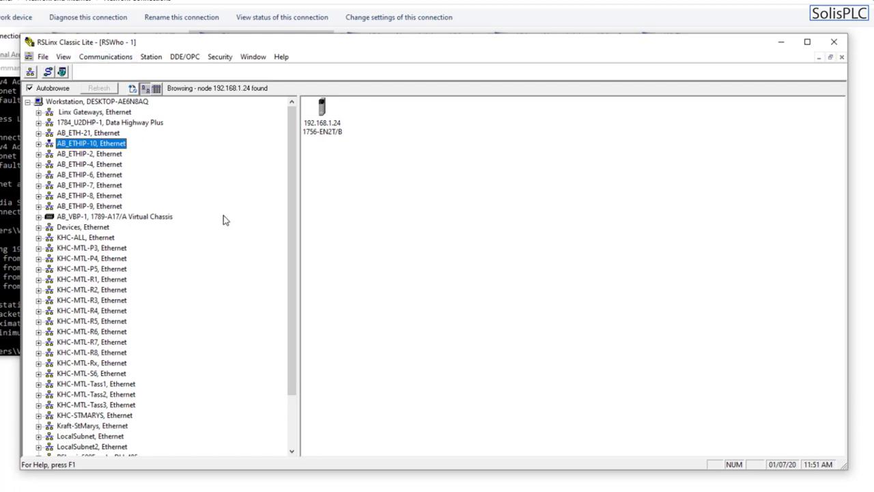
left_click(103, 57)
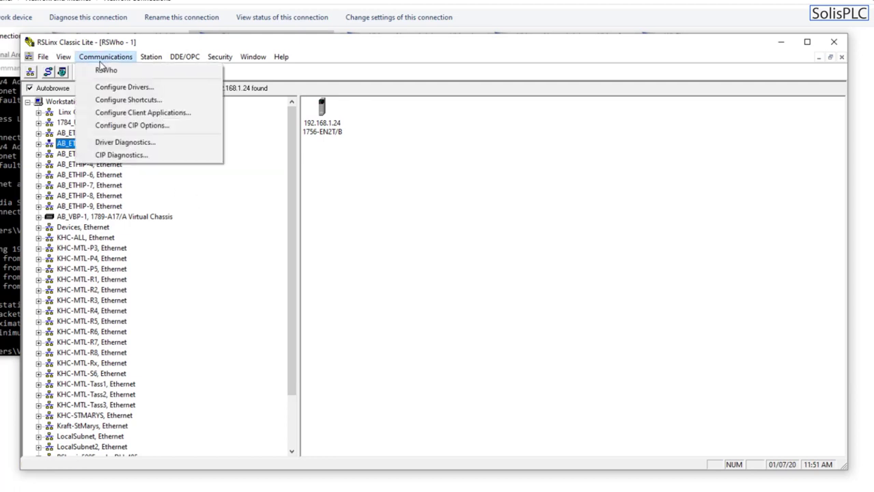
left_click(123, 87)
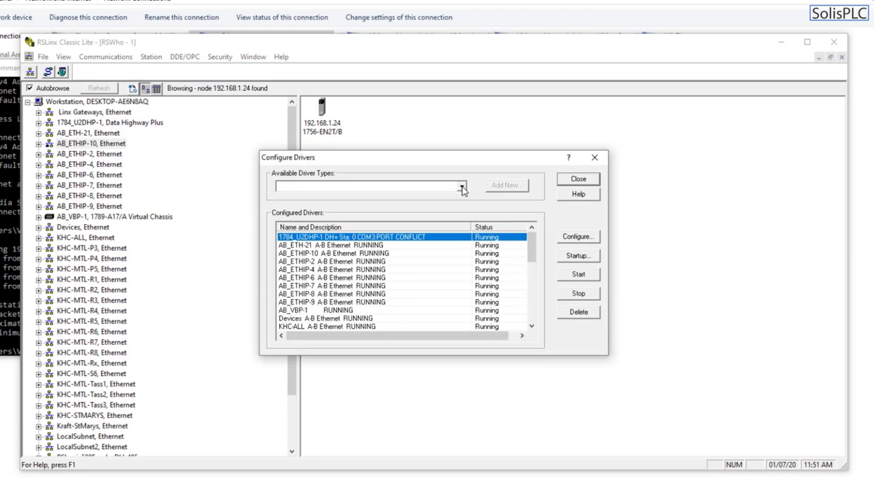
left_click(463, 190)
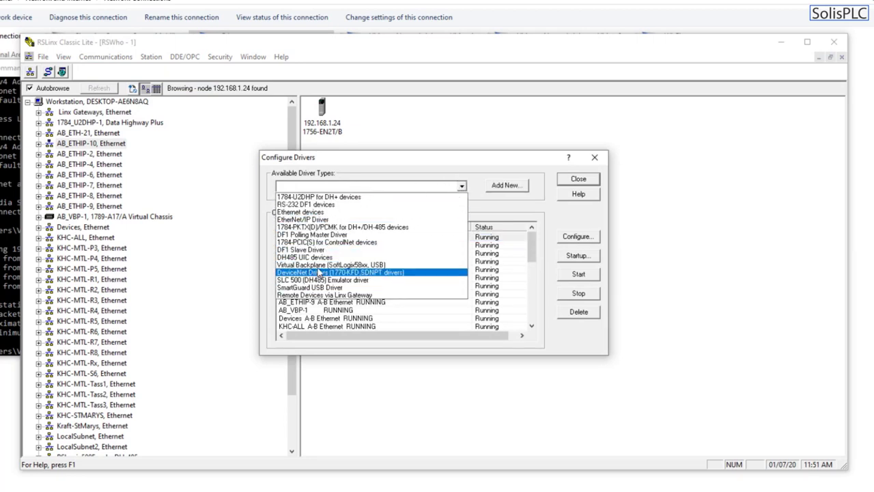
left_click(325, 265)
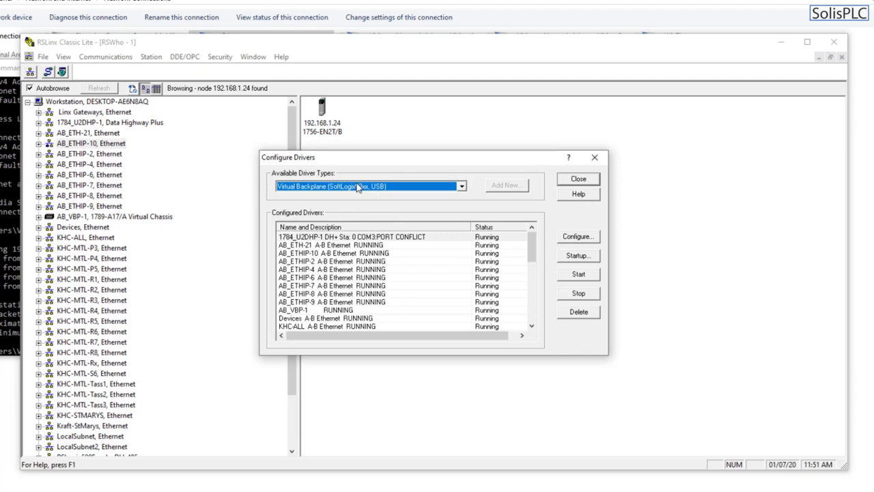
left_click(578, 179)
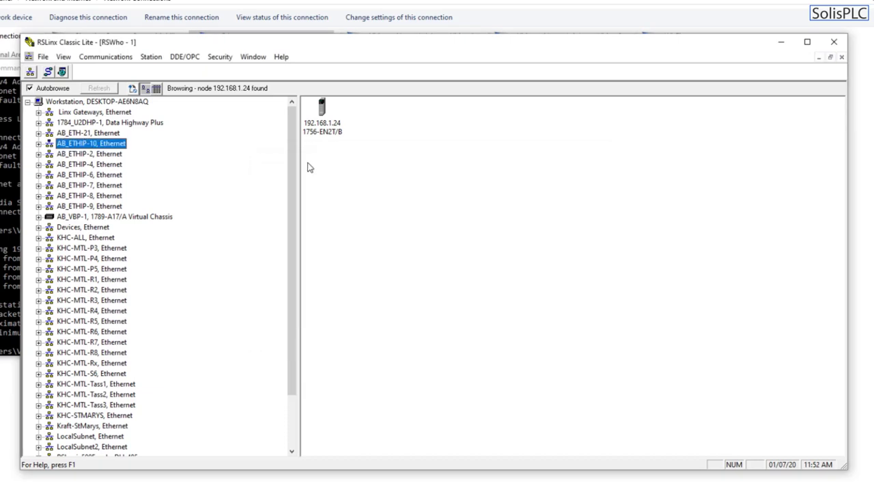
Step: Select the USB driver in RSWho and move down to node 13, 1756-EN2T
scroll(278, 267, "down", 2)
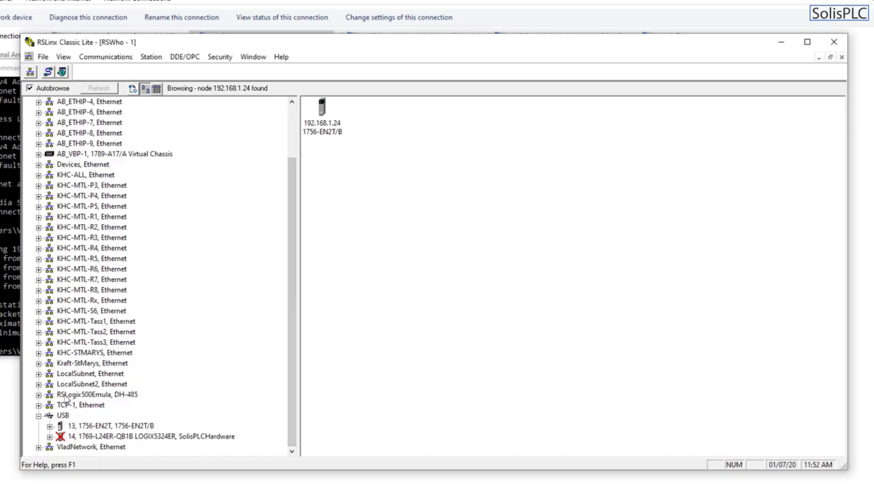
left_click(63, 415)
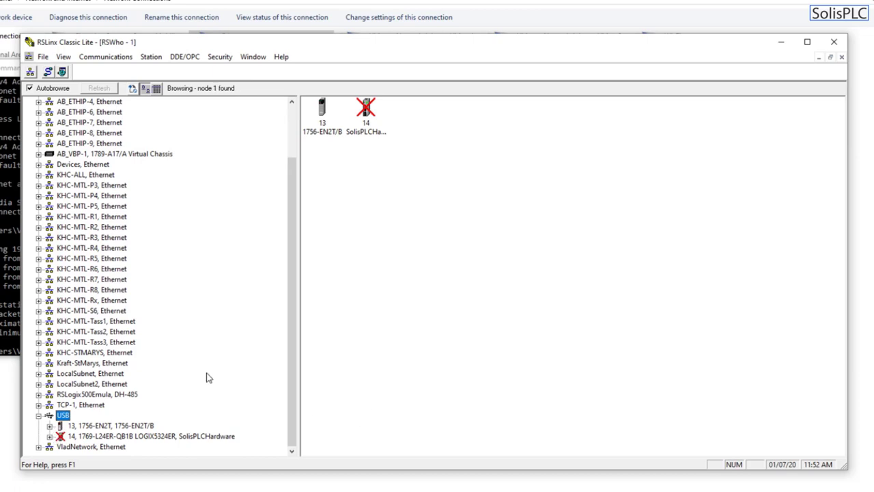
key("Down")
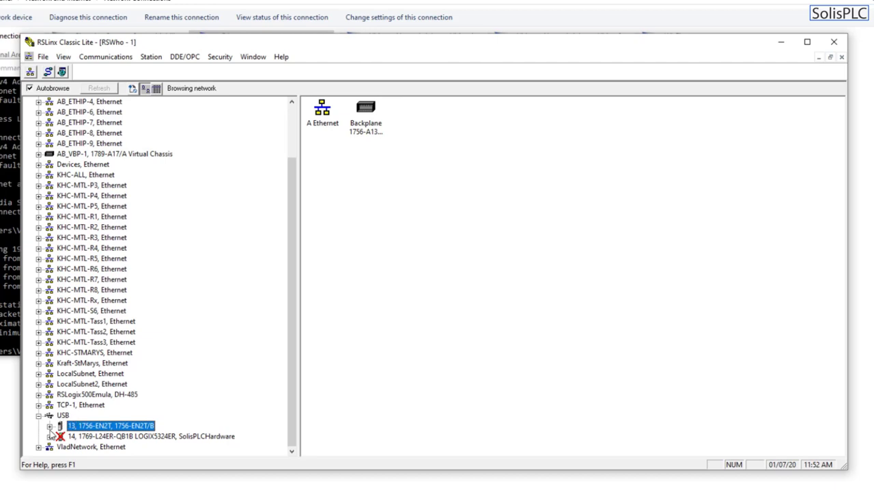
Step: Expand node 13's 1756-A13 backplane and check the slot 00 L61 and slot 01 EN2T
left_click(49, 426)
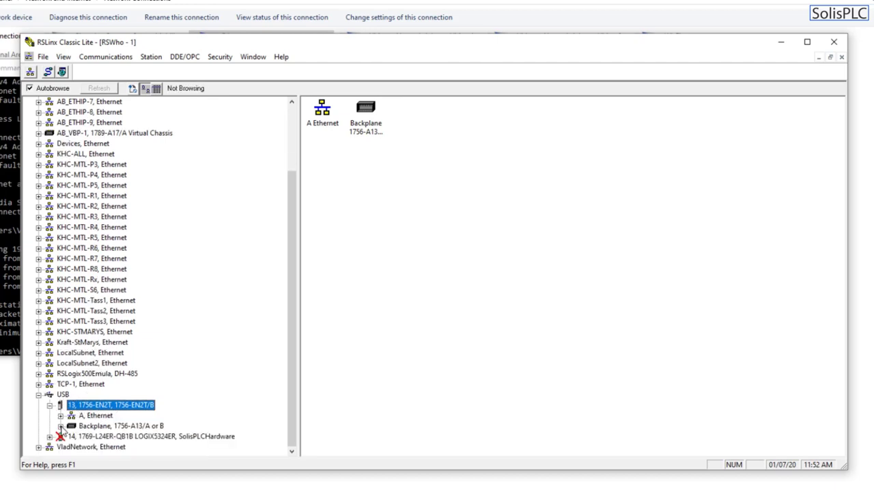
left_click(71, 426)
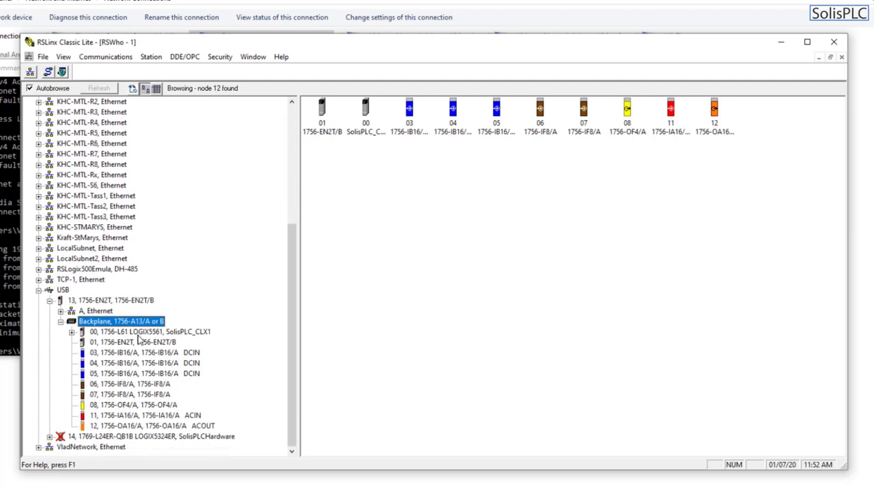
left_click(140, 332)
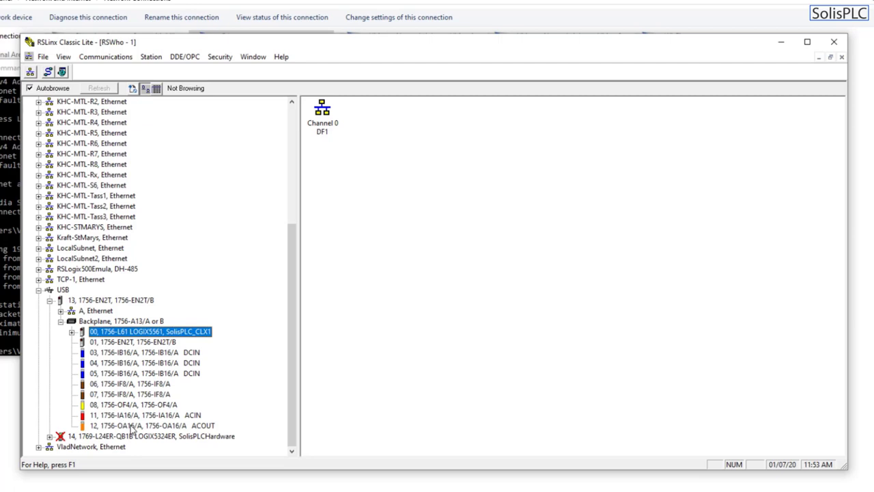
left_click(146, 341)
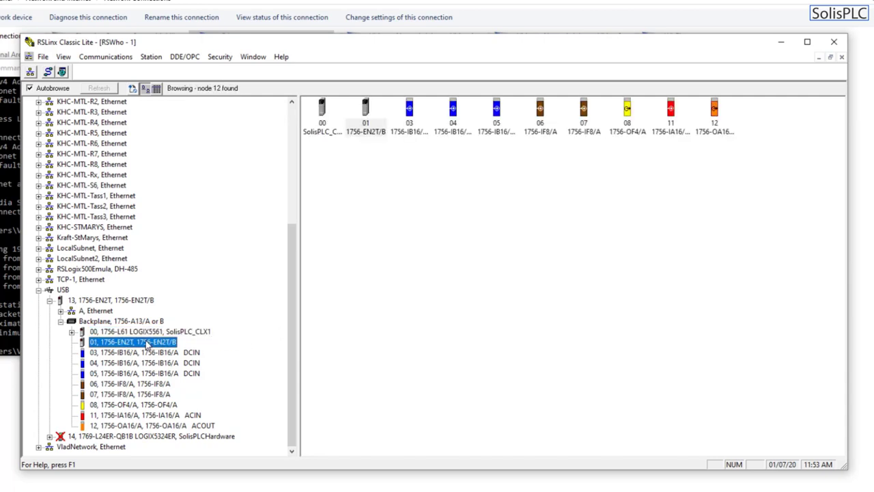
left_click(148, 332)
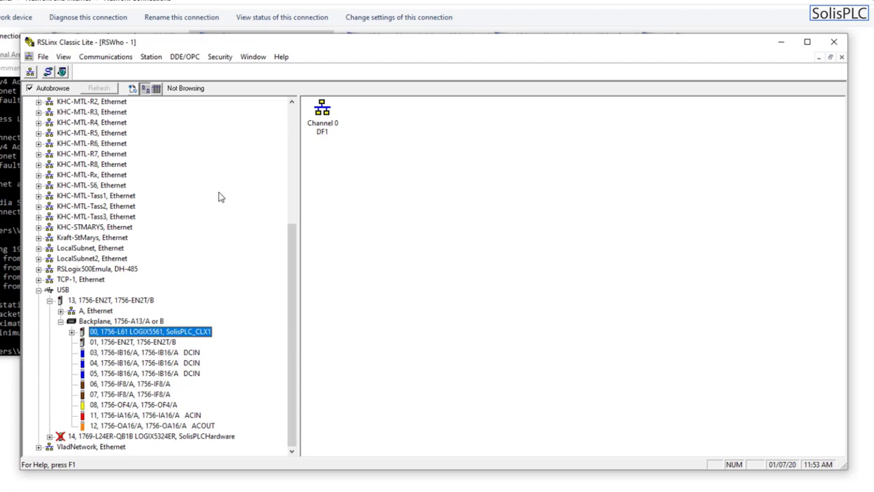
Step: Reopen Configure Drivers, review the Available Driver Types list, and move the window up-left
left_click(108, 57)
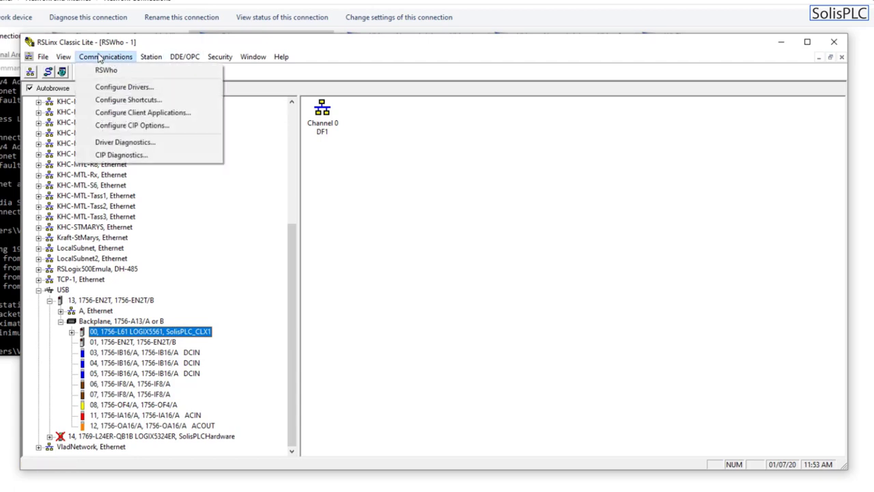
left_click(125, 87)
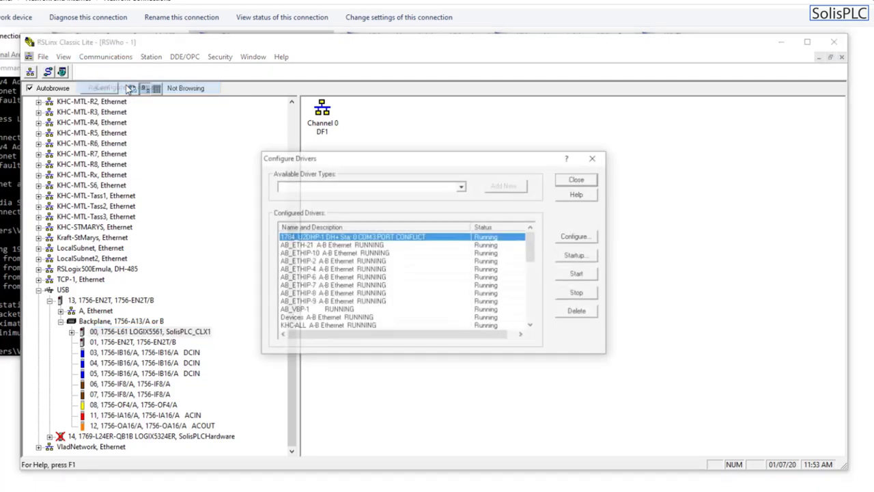
left_click(461, 186)
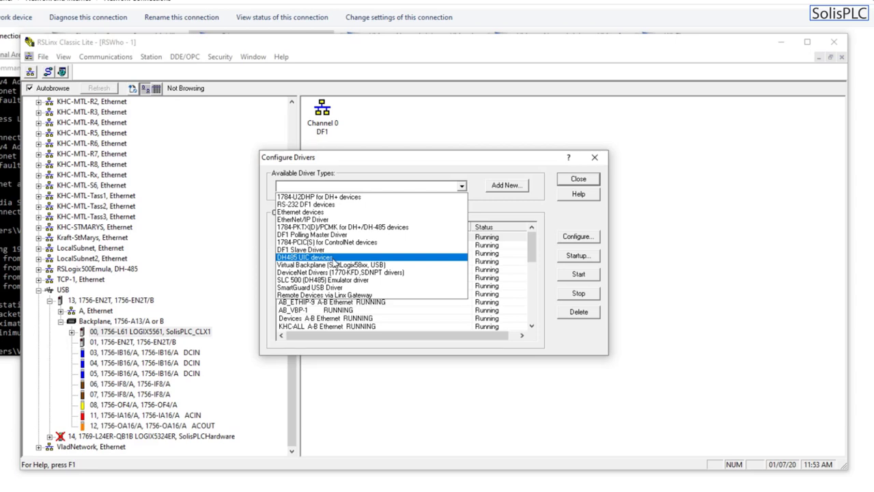
left_click(393, 184)
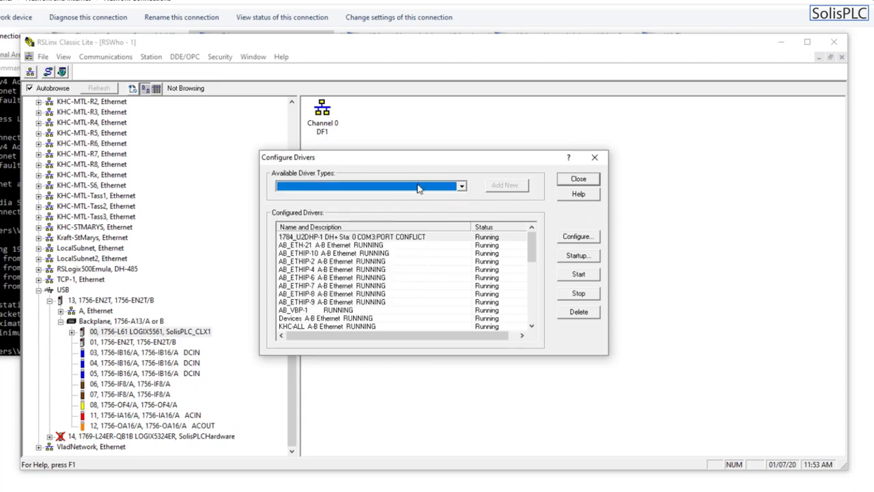
left_click(441, 186)
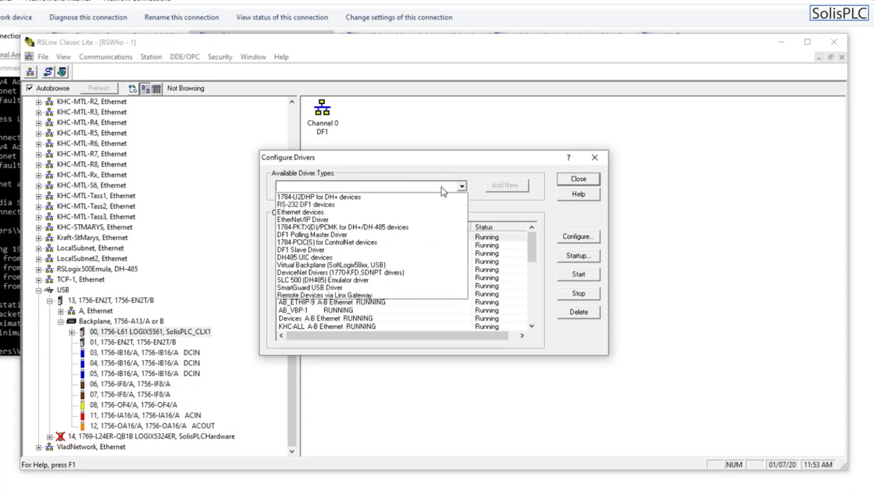
left_click(420, 160)
left_click_drag(435, 164, 410, 140)
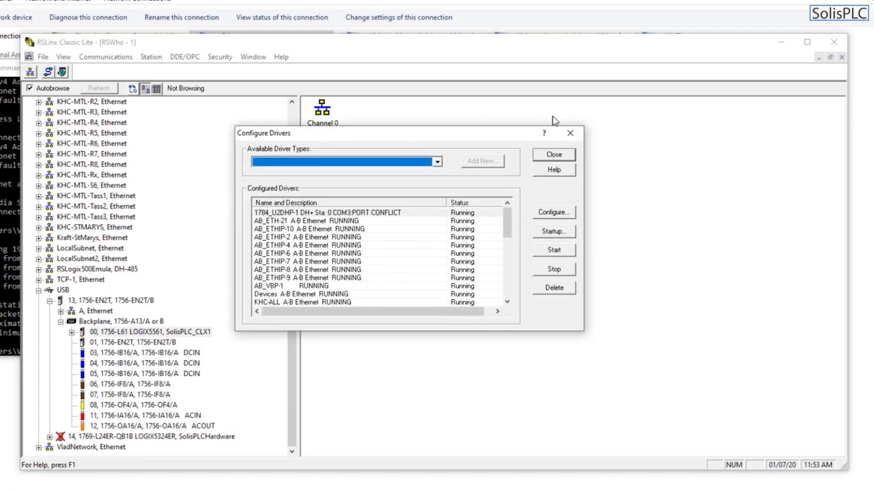
Step: Close Configure Drivers and browse the USB rack via the slot 03 1756-IB16/A and slot 05 modules
left_click(554, 155)
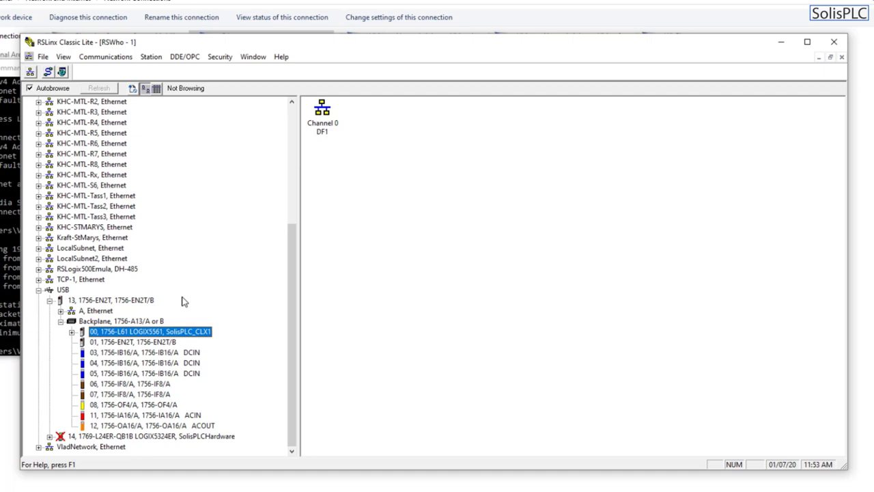
left_click(149, 354)
left_click(151, 374)
left_click(151, 353)
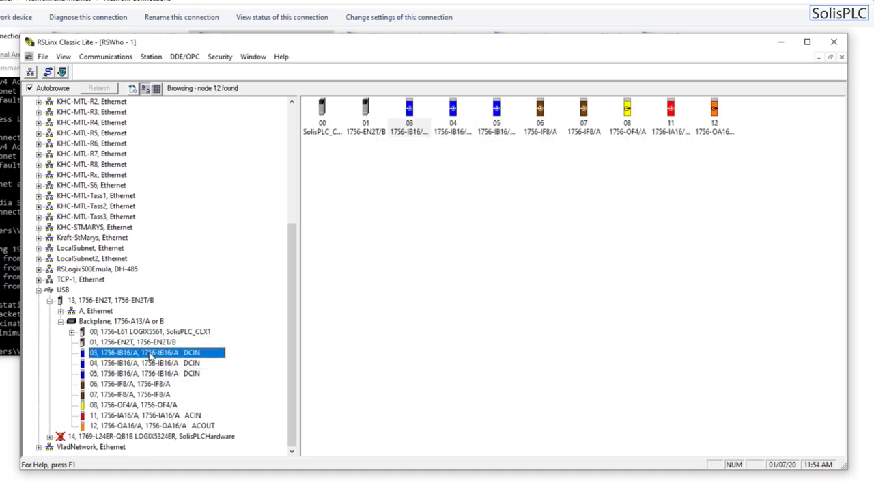